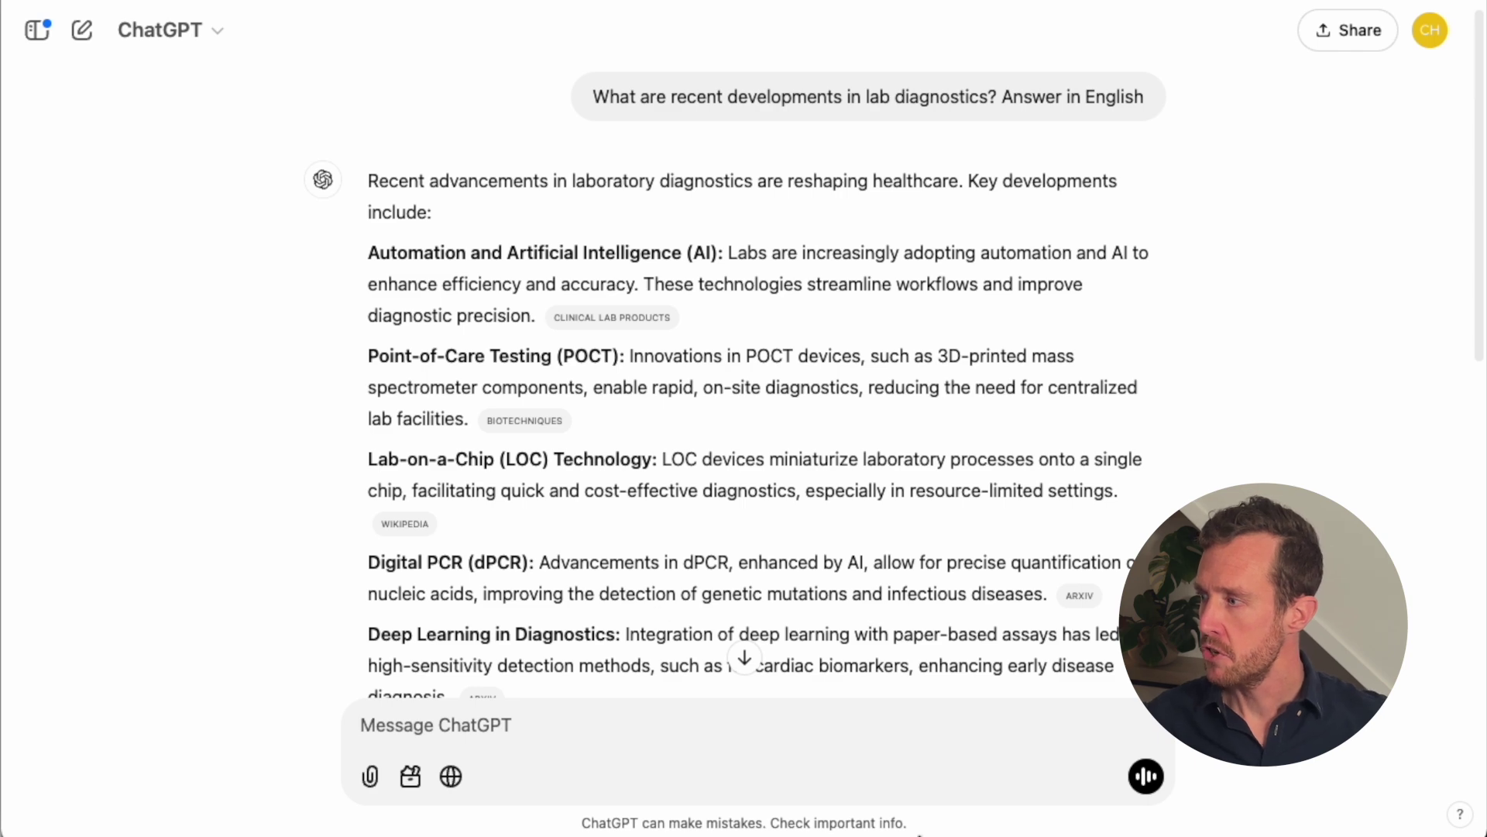
- Send the prompt "You are a futurist. Five me 3 ideas for frameworks to use in the phase of analyzing trends."
{"action": "scroll", "coordinate": [475, 496], "scroll_direction": "down", "scroll_amount": 2}
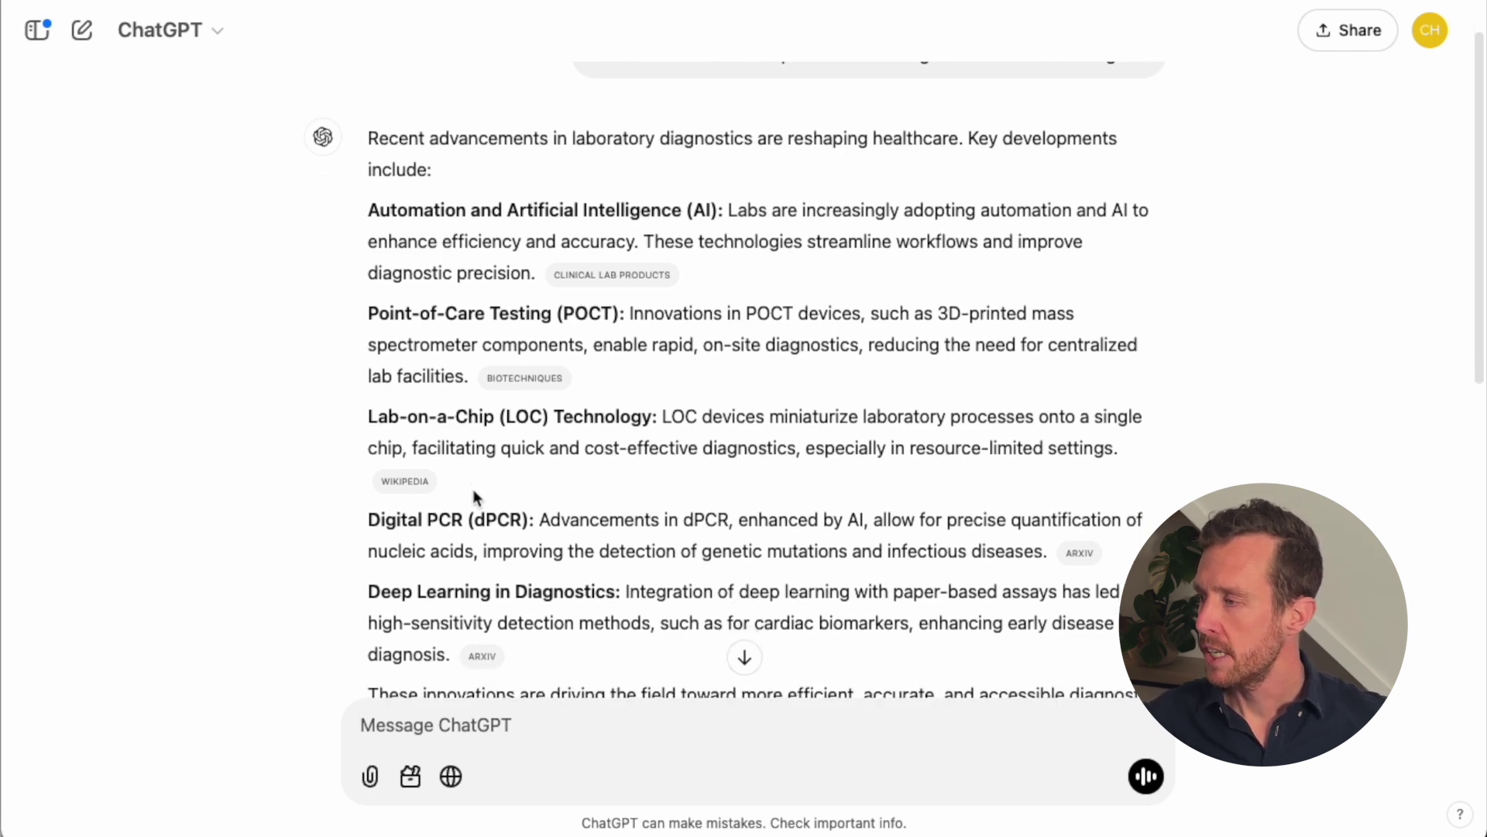
{"action": "scroll", "coordinate": [475, 492], "scroll_direction": "down", "scroll_amount": 6}
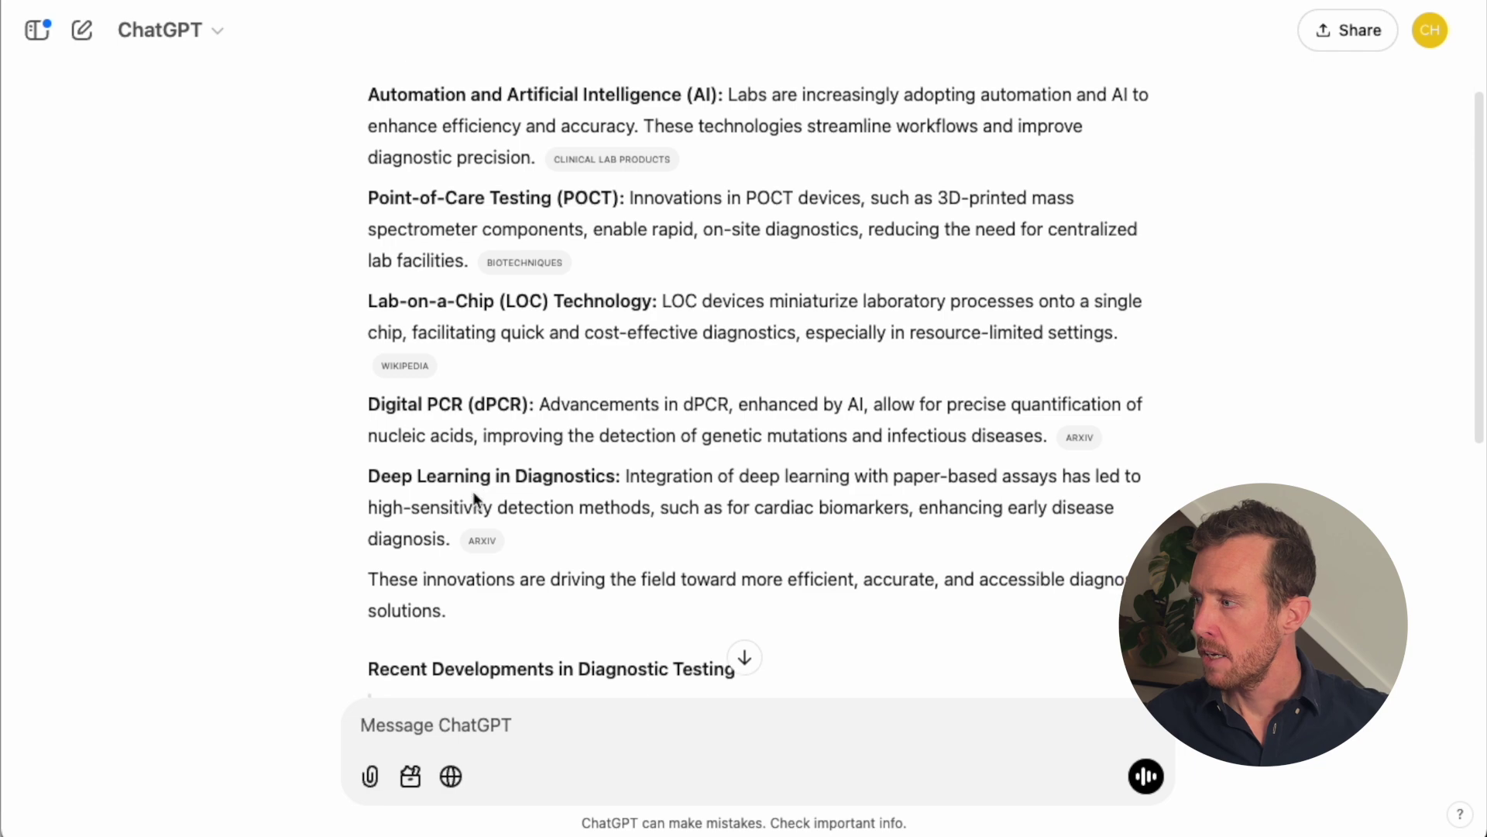
{"action": "scroll", "coordinate": [475, 498], "scroll_direction": "down", "scroll_amount": 5}
{"action": "scroll", "coordinate": [497, 657], "scroll_direction": "up", "scroll_amount": 6}
{"action": "scroll", "coordinate": [492, 654], "scroll_direction": "up", "scroll_amount": 7}
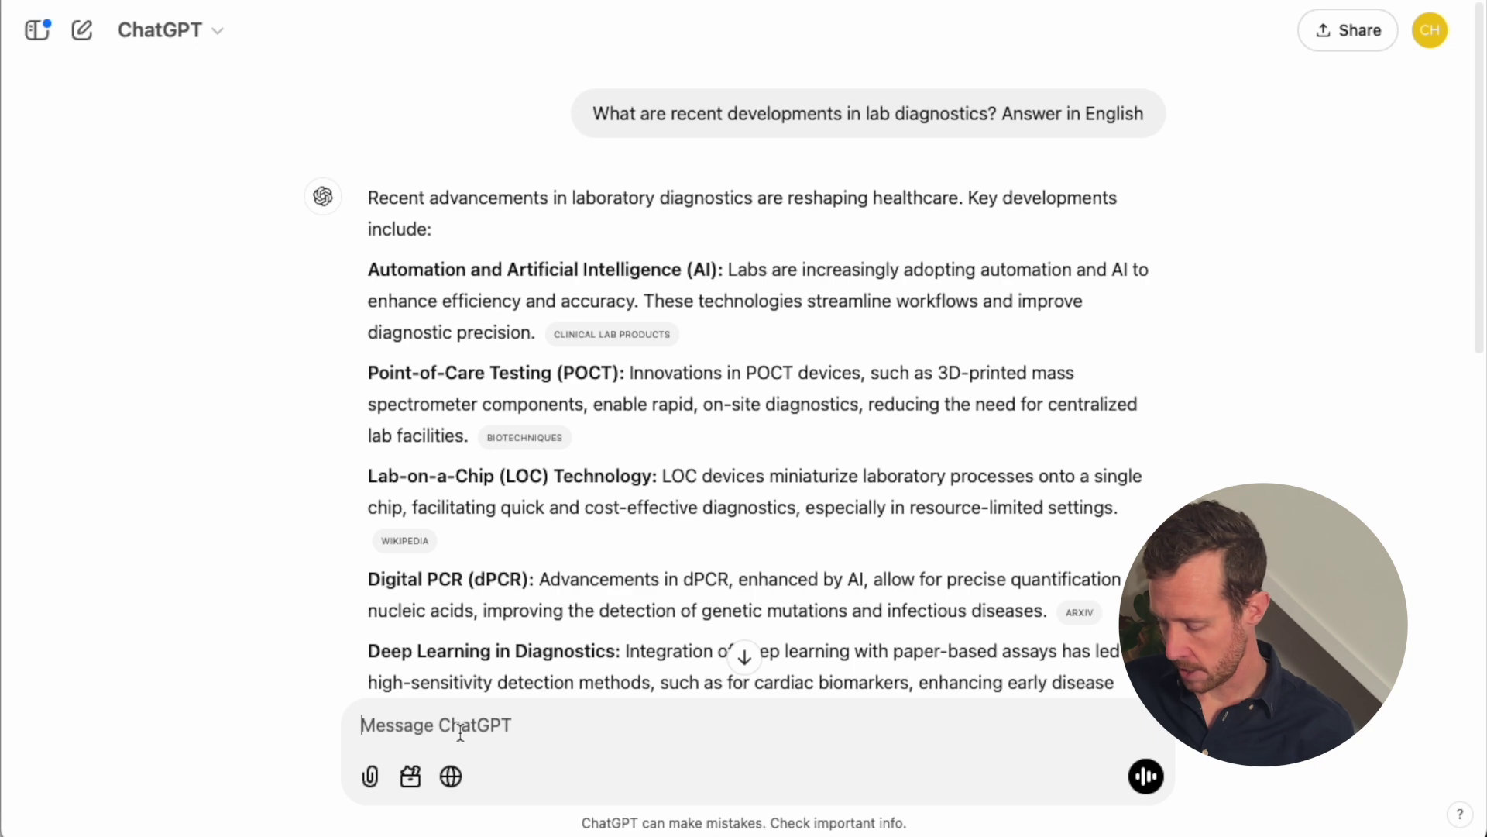
{"action": "type", "text": "You are a futurist."}
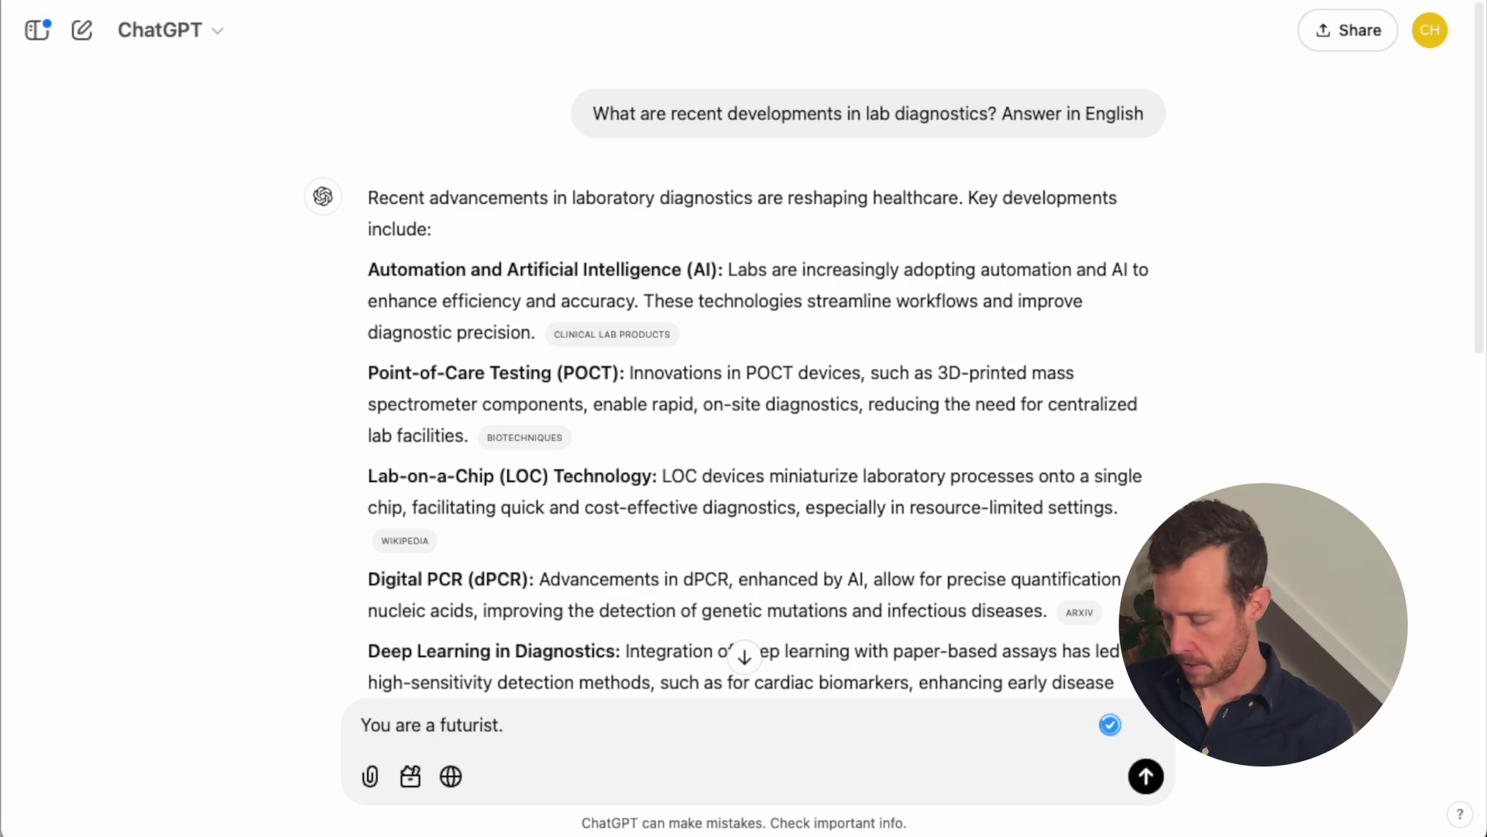
{"action": "type", "text": " Five me"}
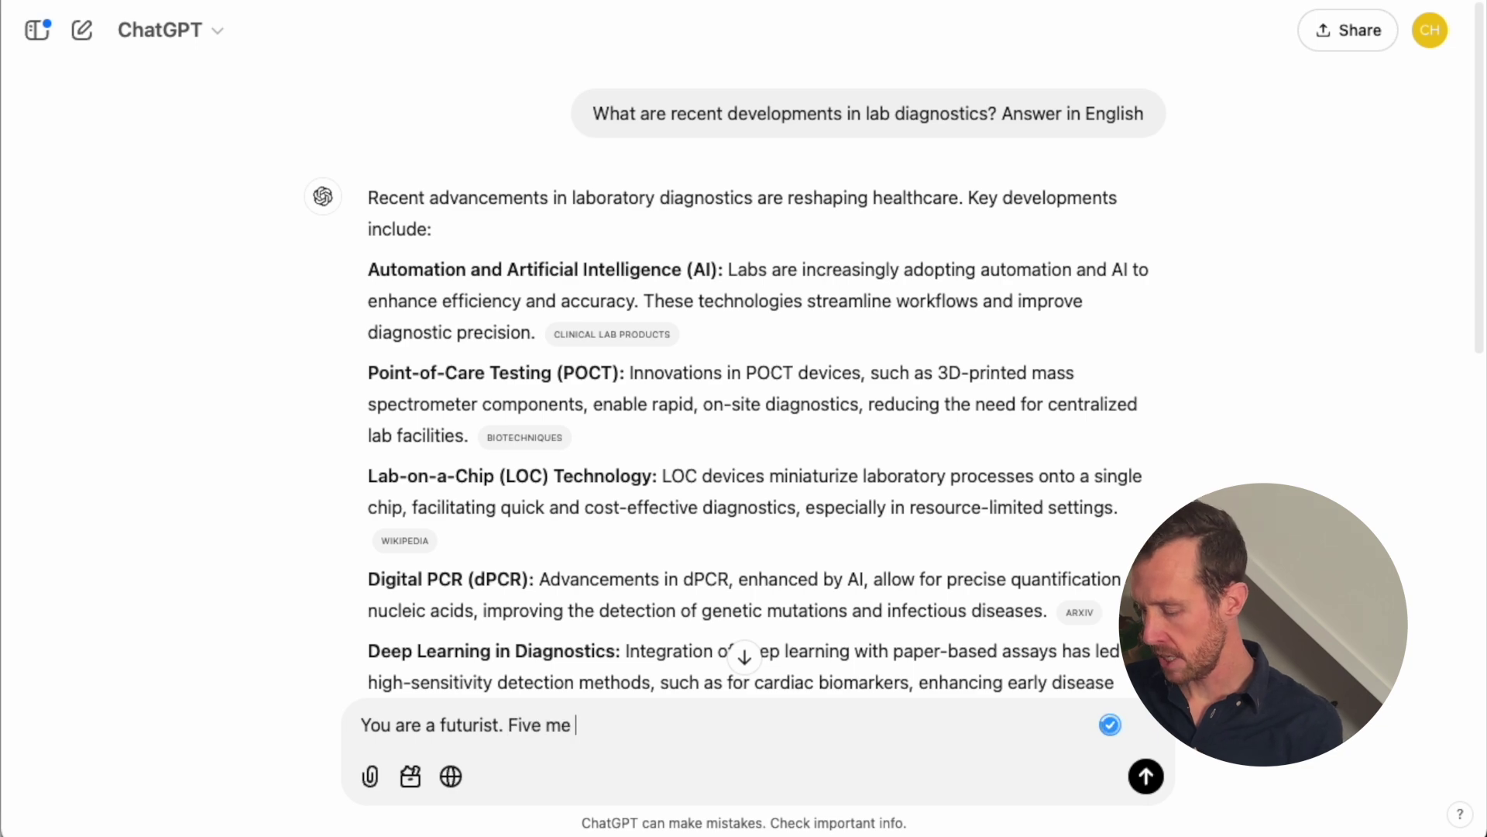
{"action": "type", "text": " 3 ideas for frame"}
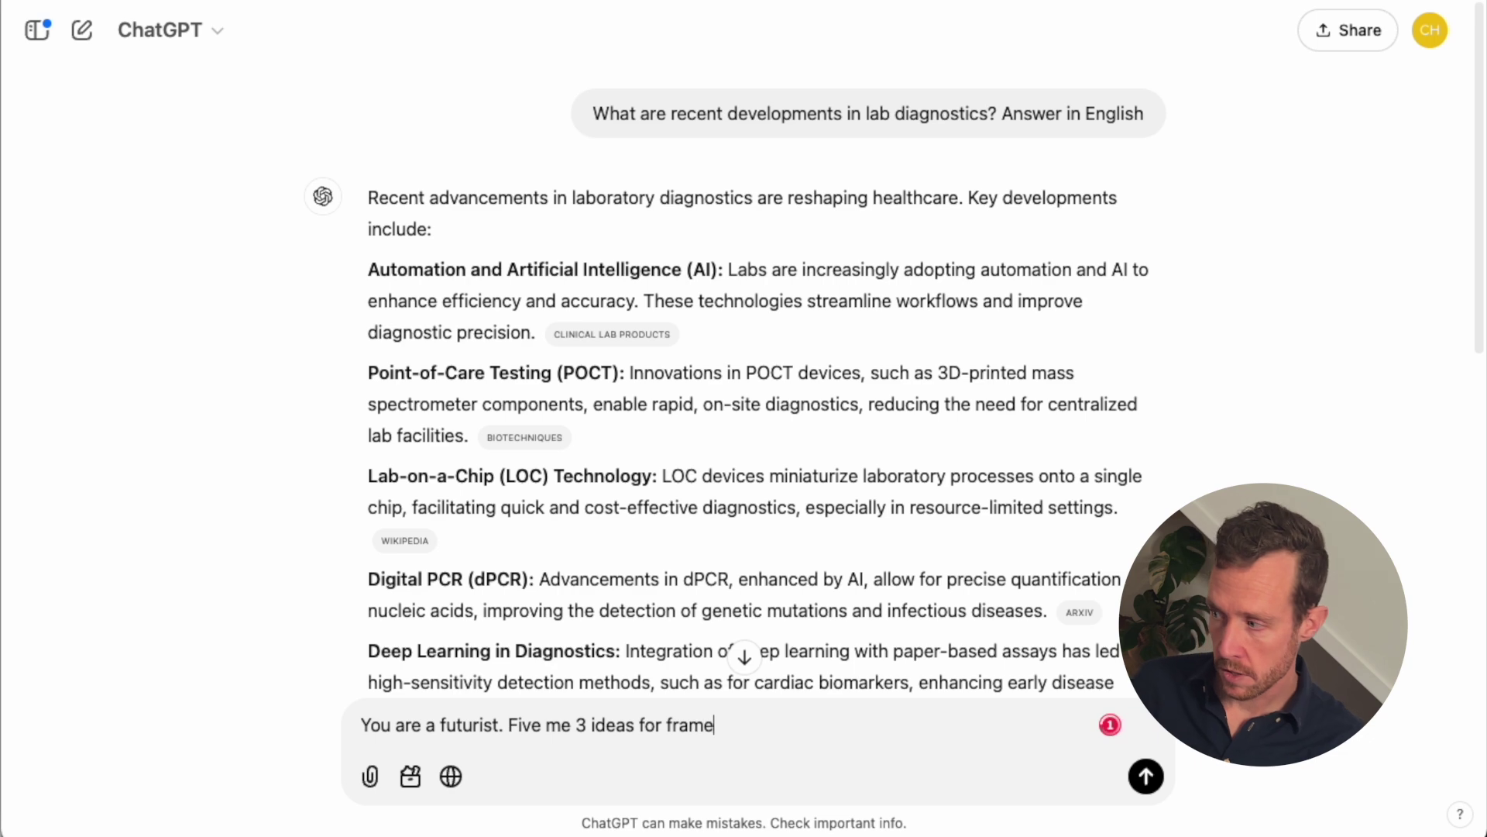
{"action": "type", "text": "works to use in the phas"}
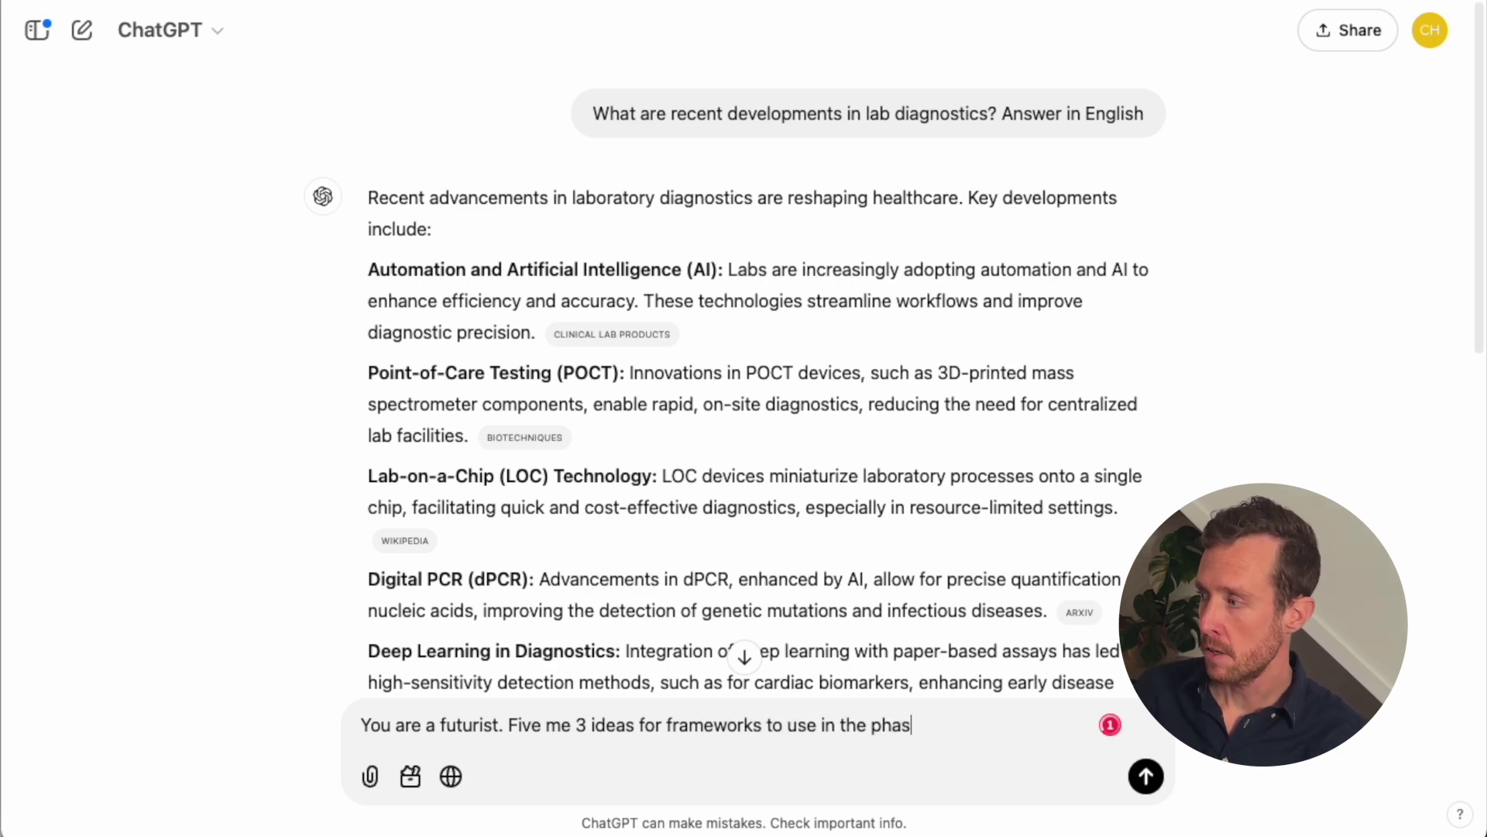
{"action": "type", "text": "e of analyzing "}
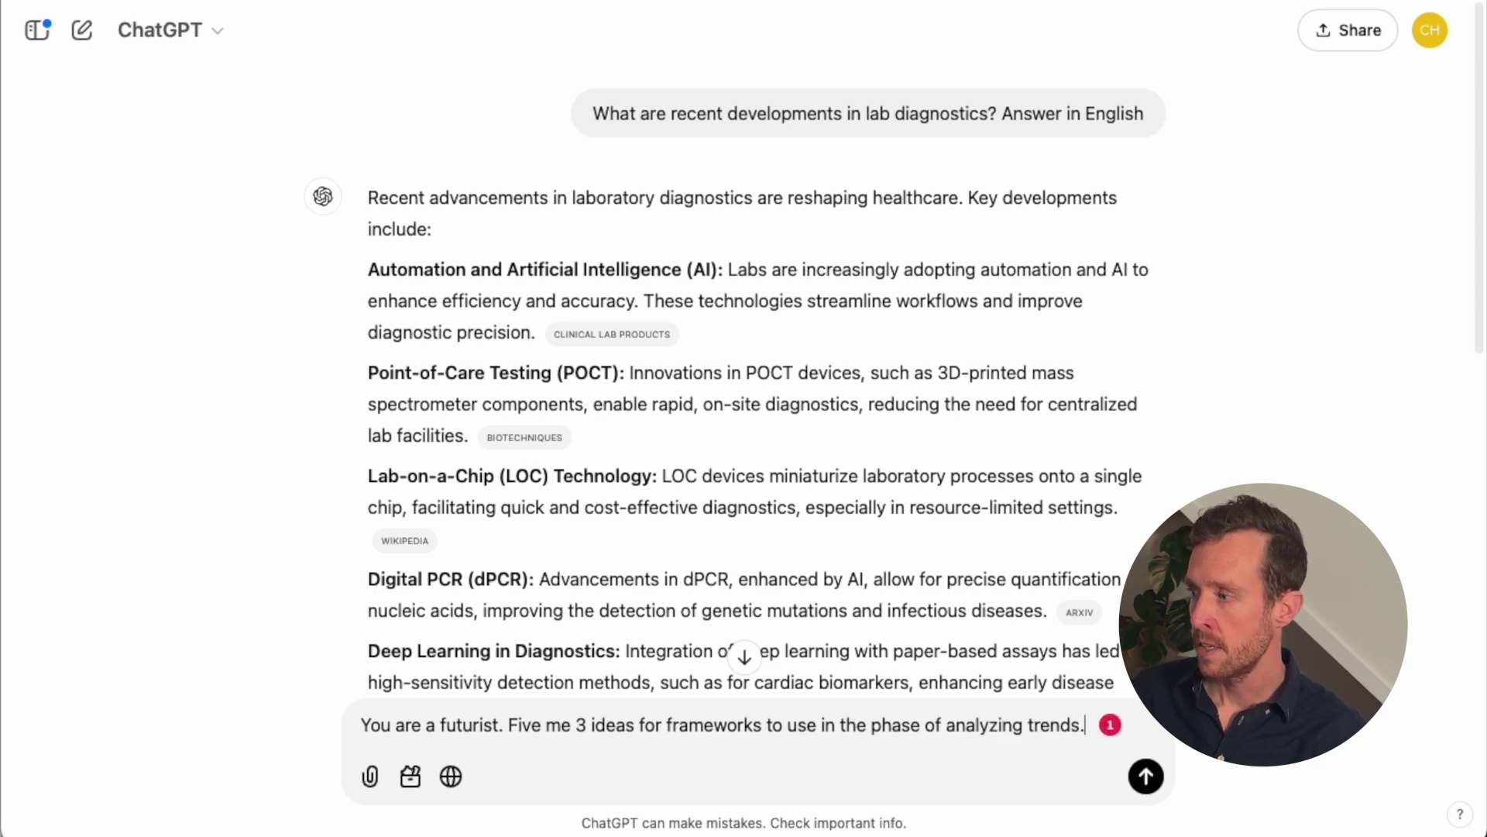
{"action": "type", "text": "trends."}
{"action": "key", "text": "Return"}
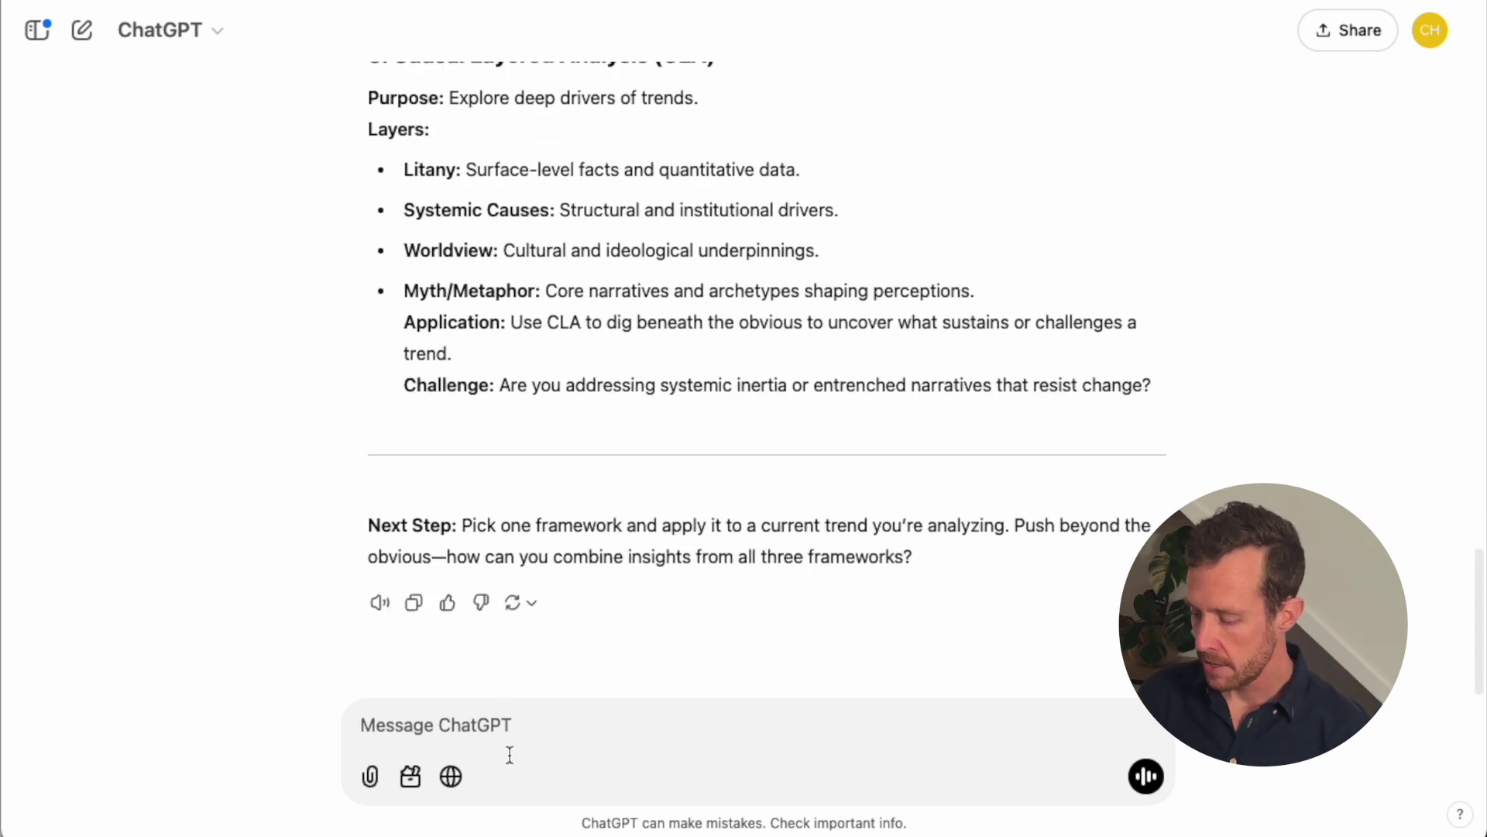
- Send a follow-up prompt in the same chat reading "Apply STEEP to lab diagnostics"
{"action": "type", "text": "Aool"}
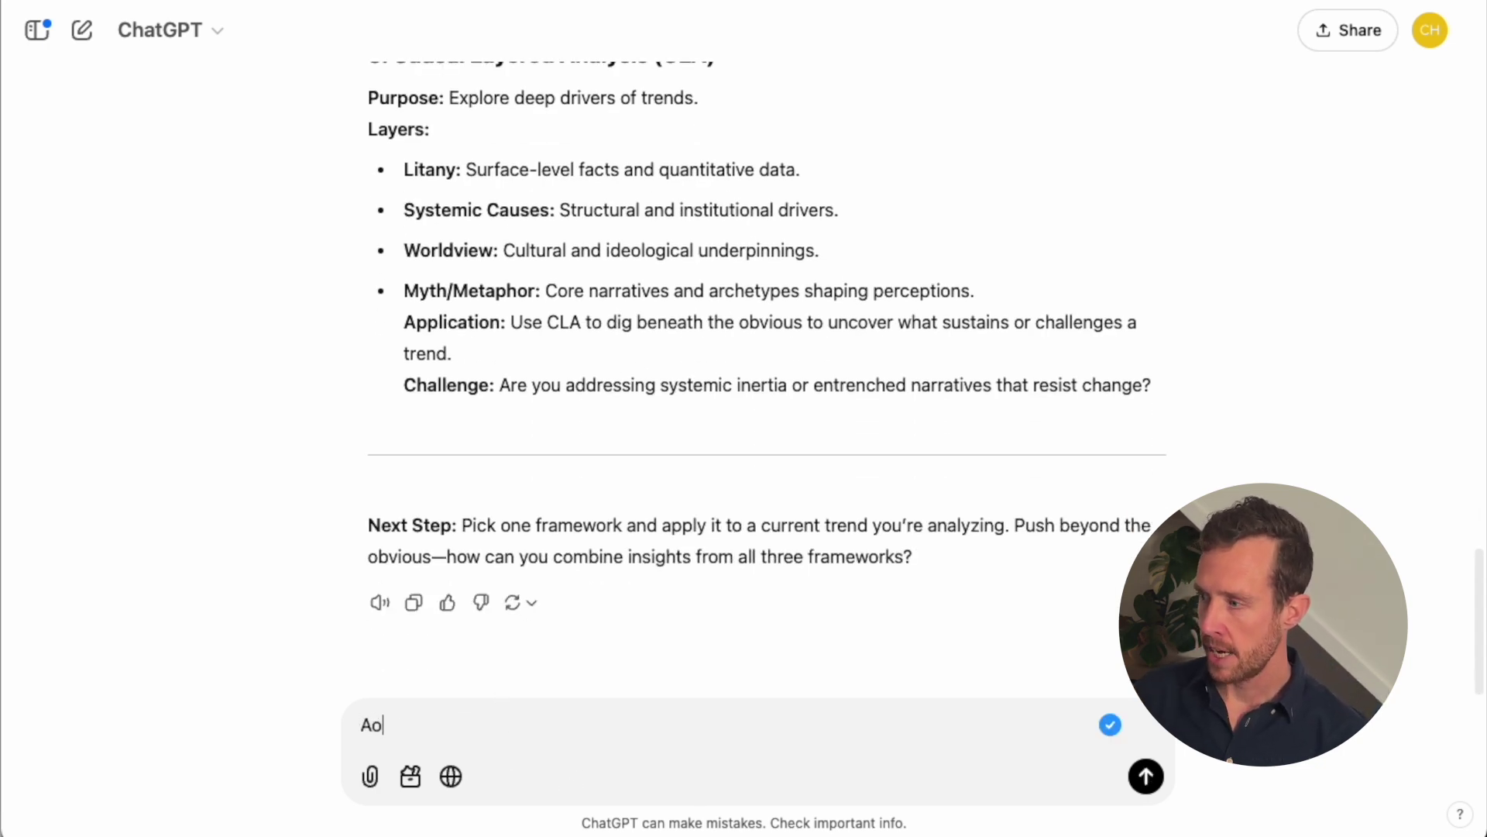
{"action": "key", "text": "BackSpace"}
{"action": "key", "text": "BackSpace"}
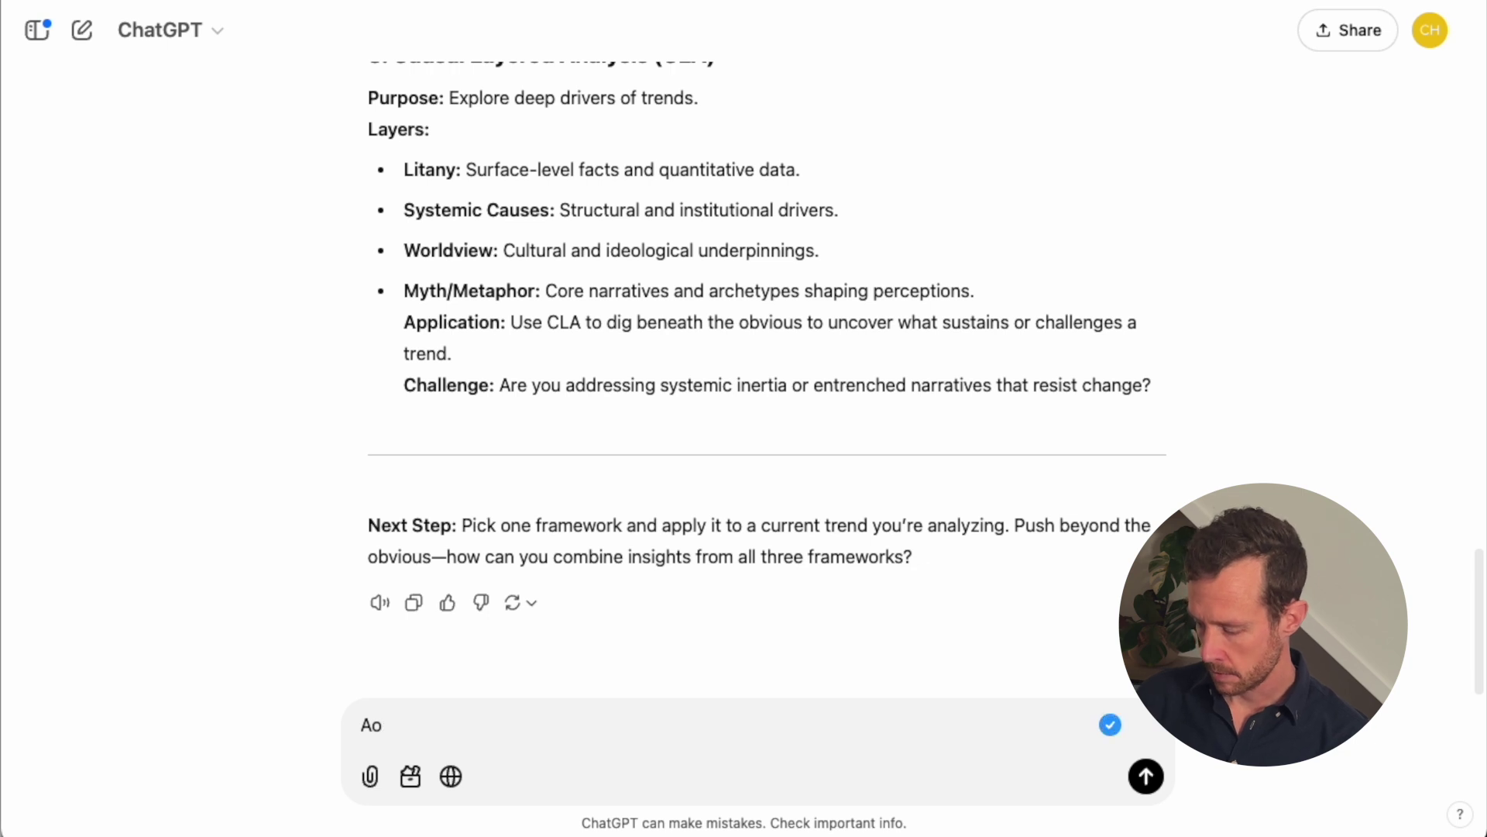
{"action": "type", "text": "pply STEEP to lab diagnostics"}
{"action": "key", "text": "Return"}
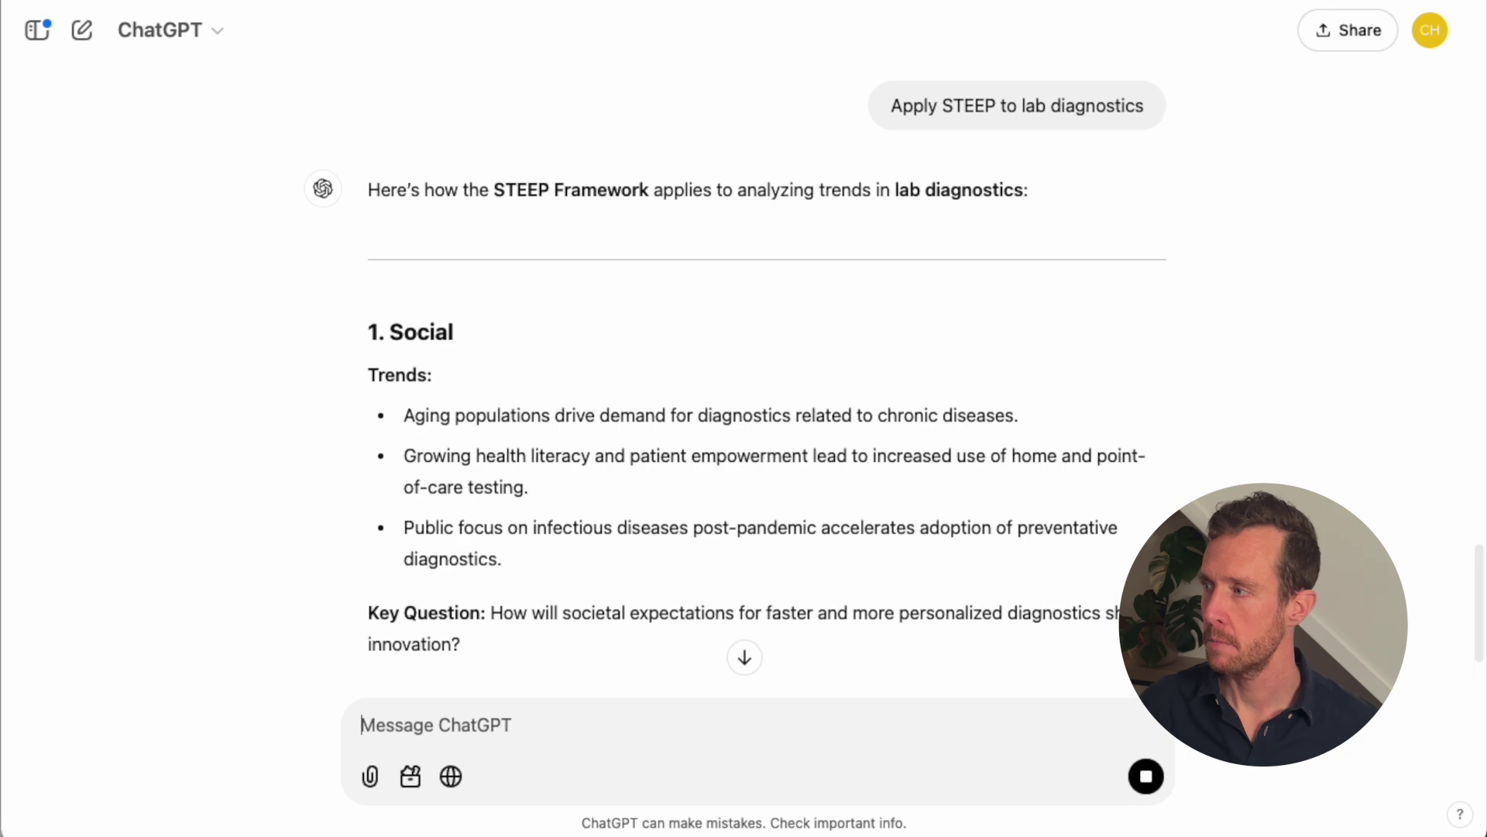
- Read through the STEEP analysis of lab diagnostics, from the Social section to the closing Next Step paragraph
{"action": "scroll", "coordinate": [574, 399], "scroll_direction": "down", "scroll_amount": 3}
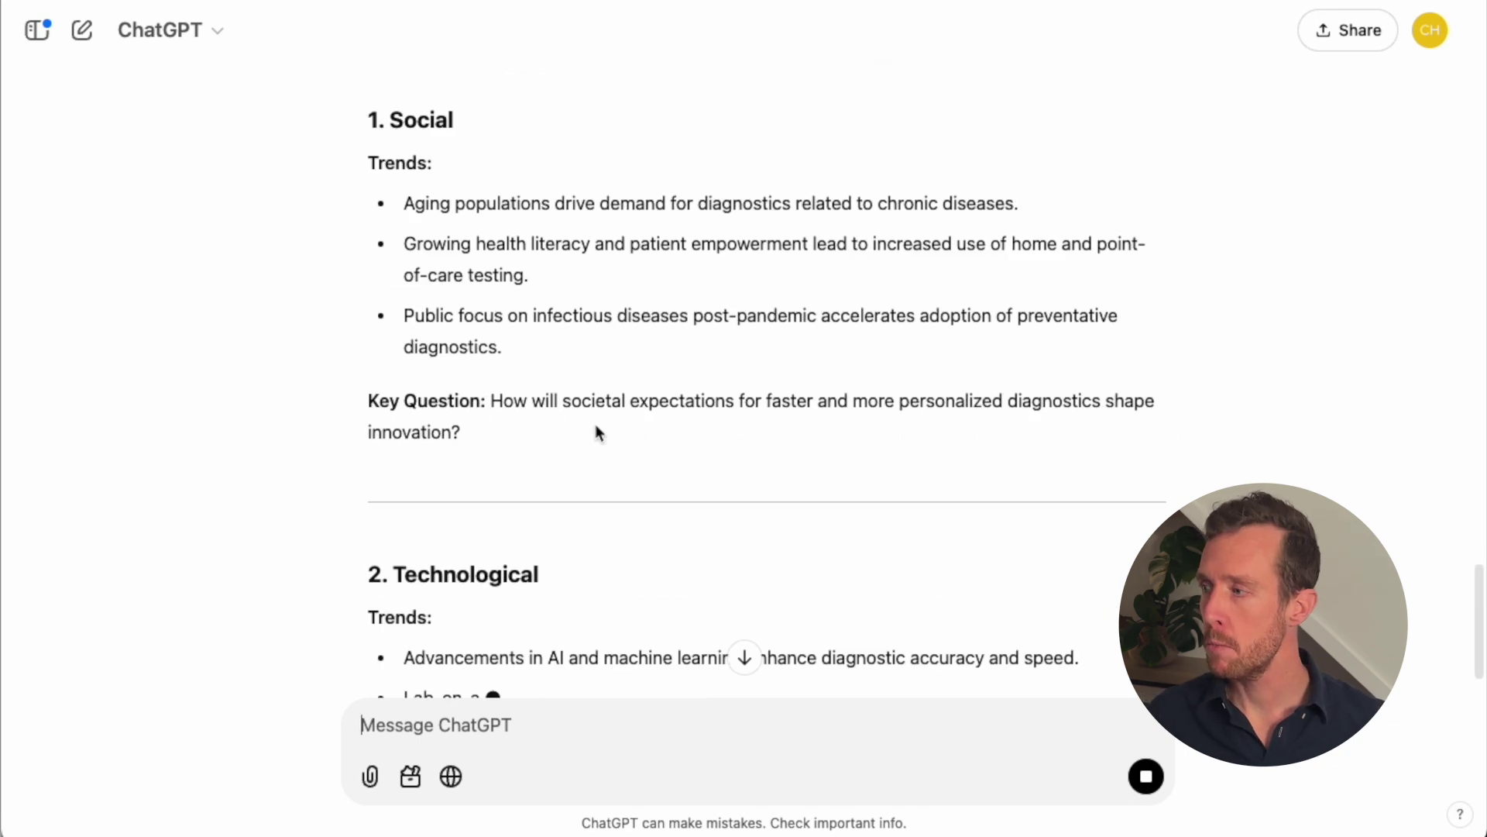
{"action": "scroll", "coordinate": [500, 387], "scroll_direction": "down", "scroll_amount": 1}
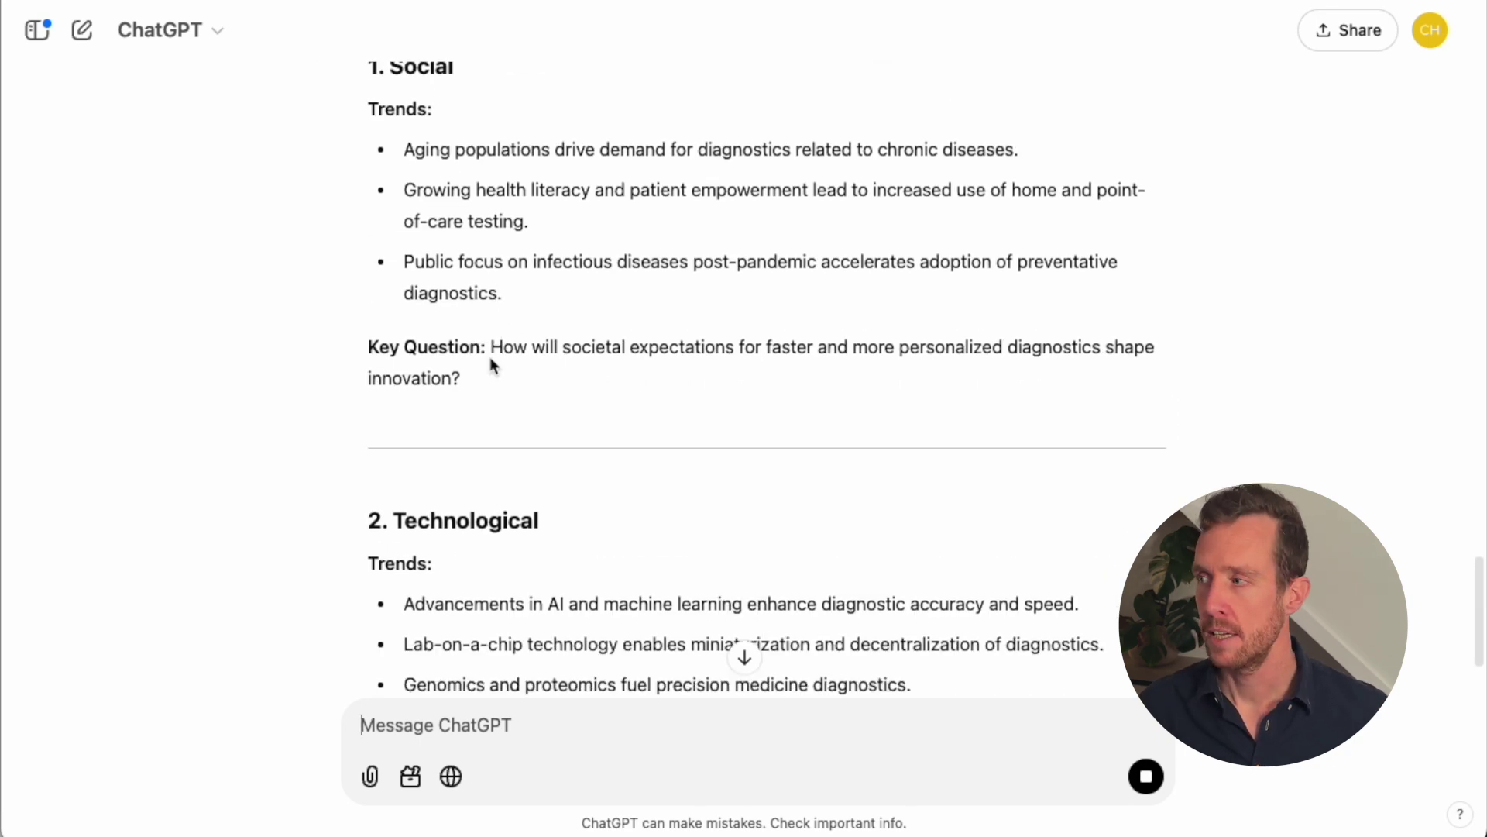
{"action": "scroll", "coordinate": [491, 355], "scroll_direction": "down", "scroll_amount": 3}
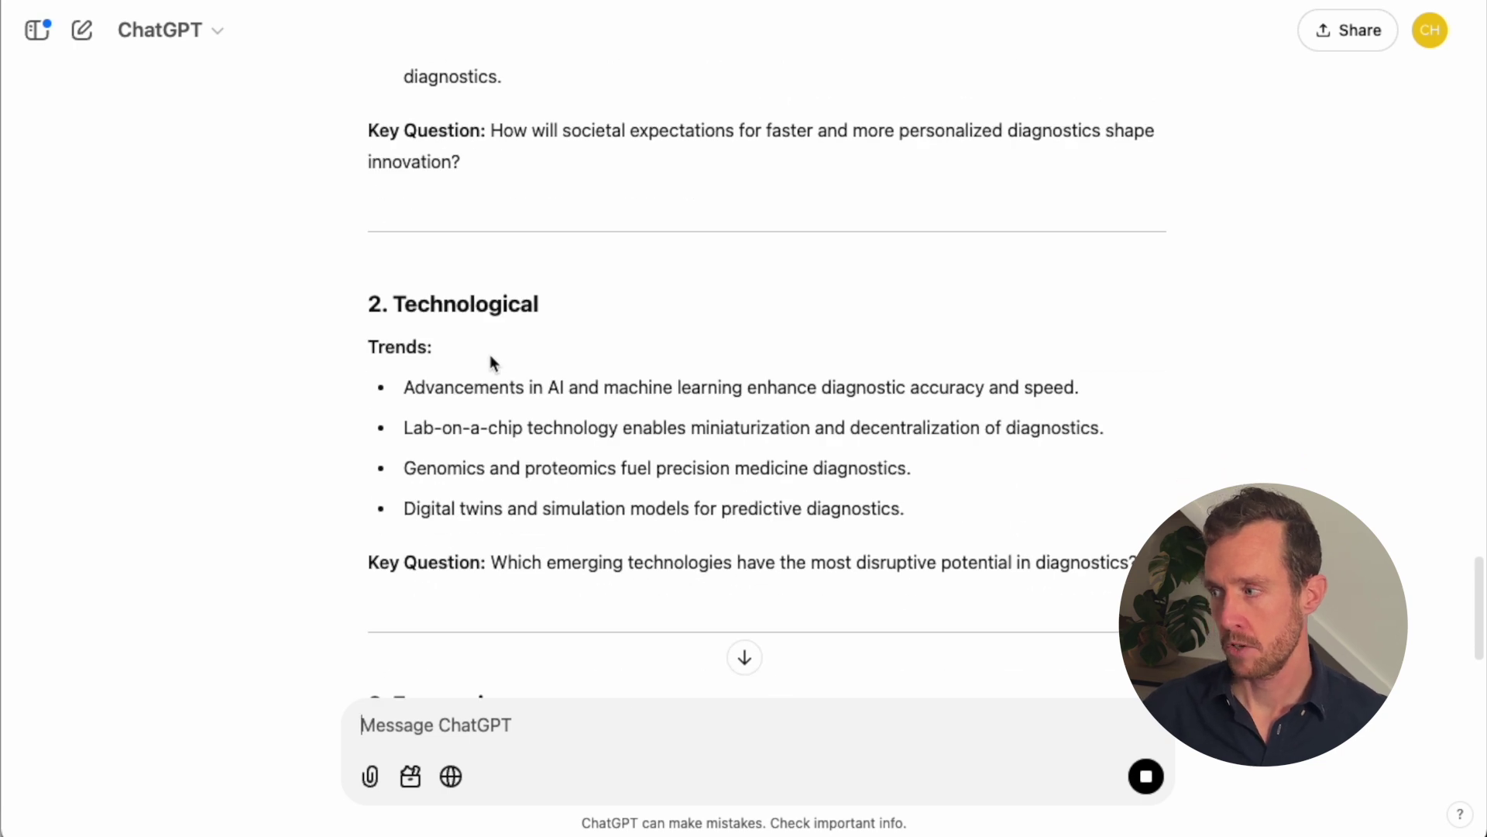
{"action": "scroll", "coordinate": [491, 358], "scroll_direction": "down", "scroll_amount": 4}
{"action": "scroll", "coordinate": [441, 418], "scroll_direction": "down", "scroll_amount": 1}
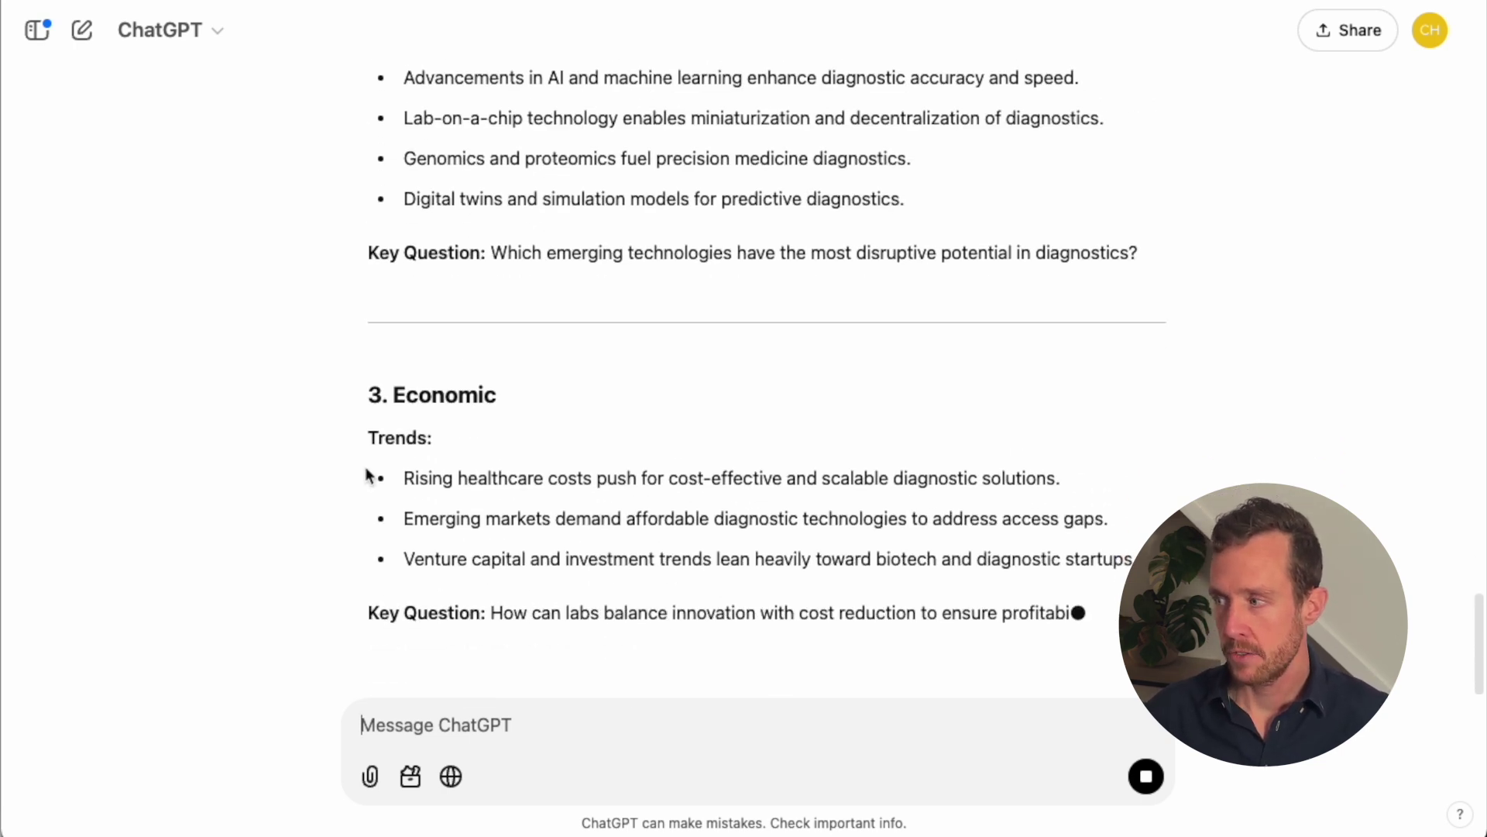
{"action": "scroll", "coordinate": [368, 468], "scroll_direction": "down", "scroll_amount": 4}
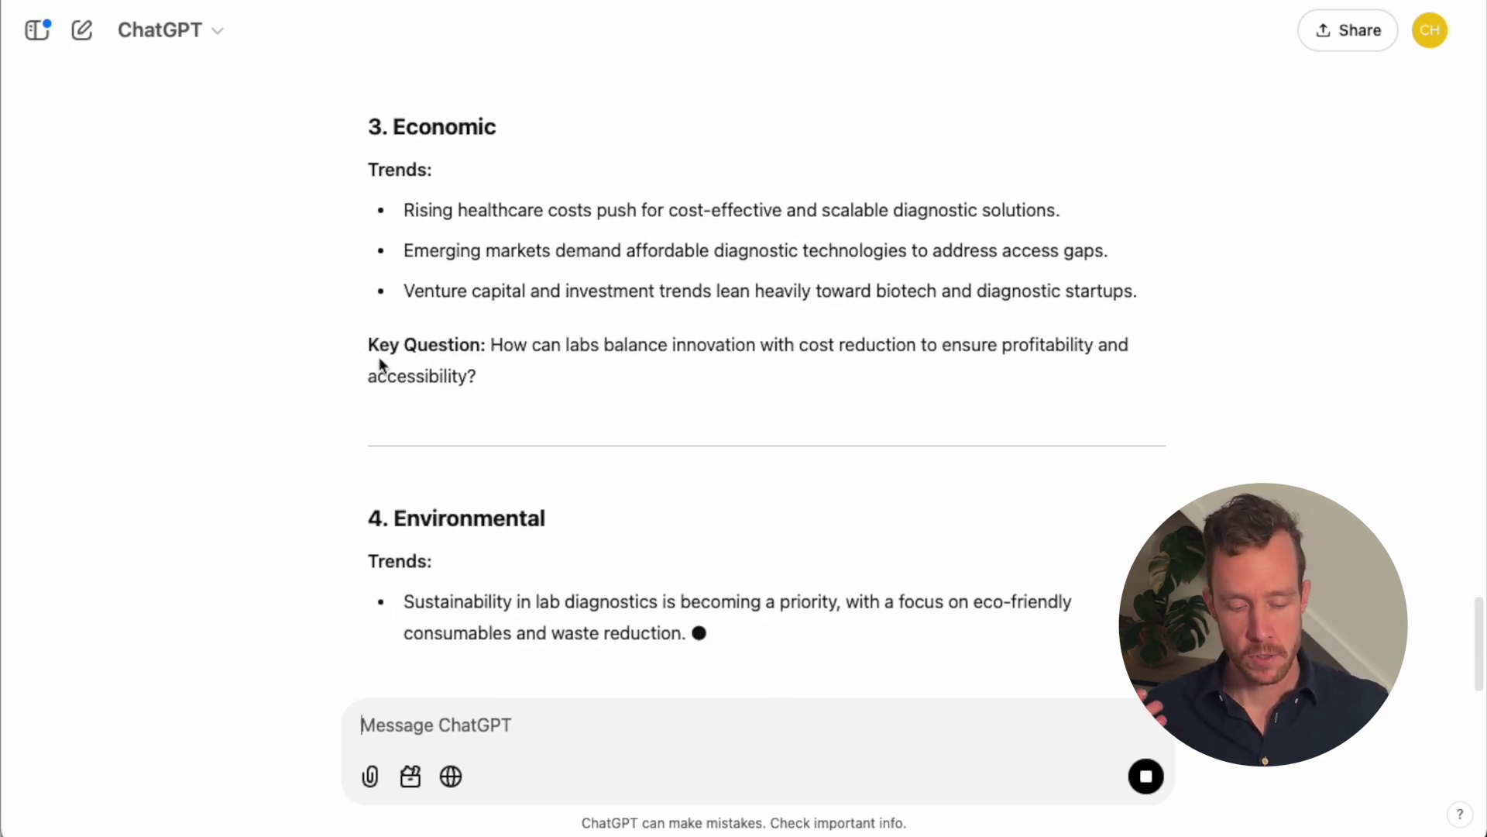
{"action": "scroll", "coordinate": [381, 363], "scroll_direction": "down", "scroll_amount": 3}
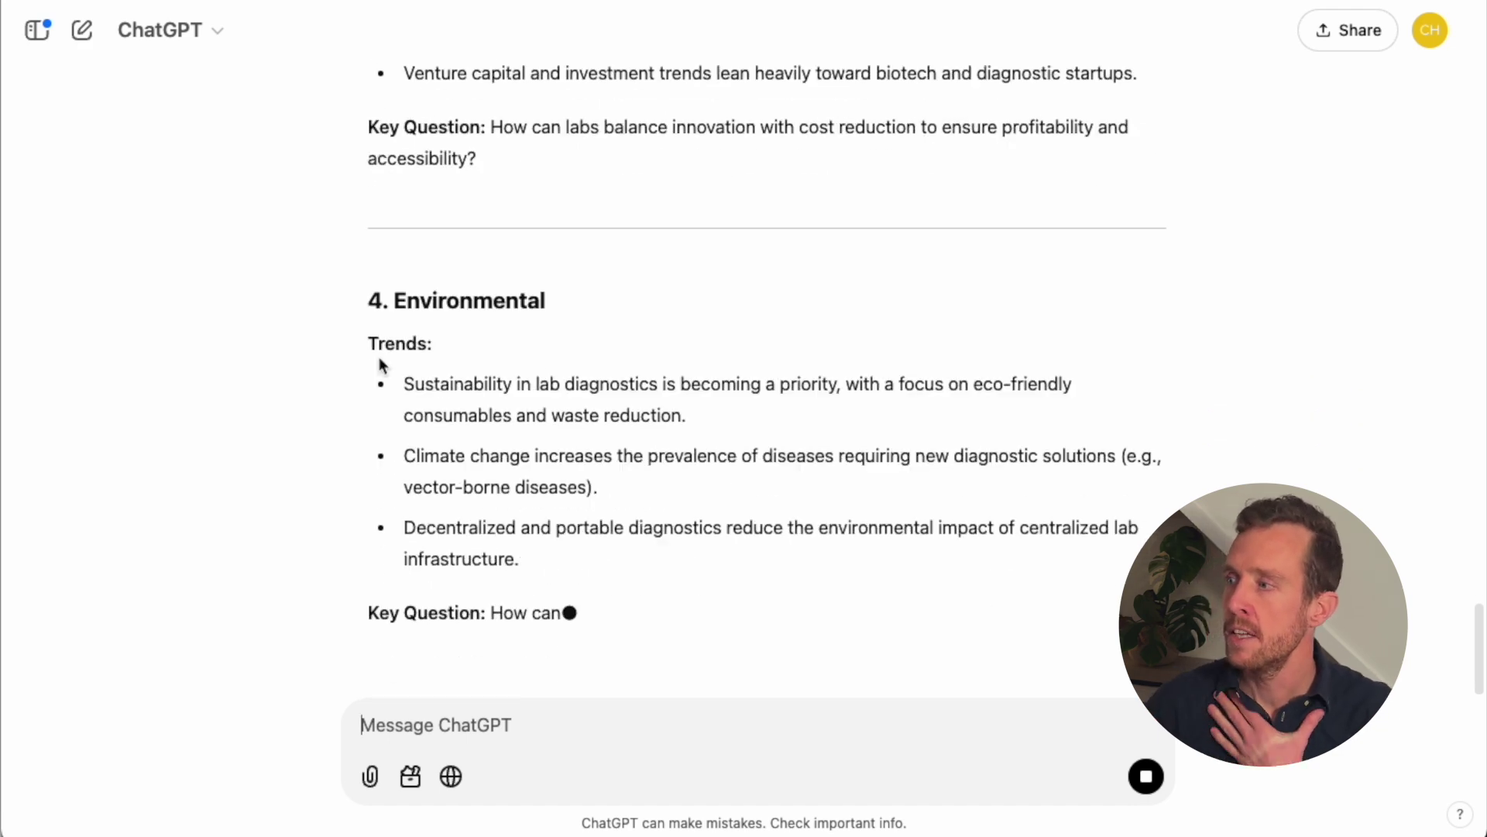
{"action": "scroll", "coordinate": [380, 364], "scroll_direction": "down", "scroll_amount": 3}
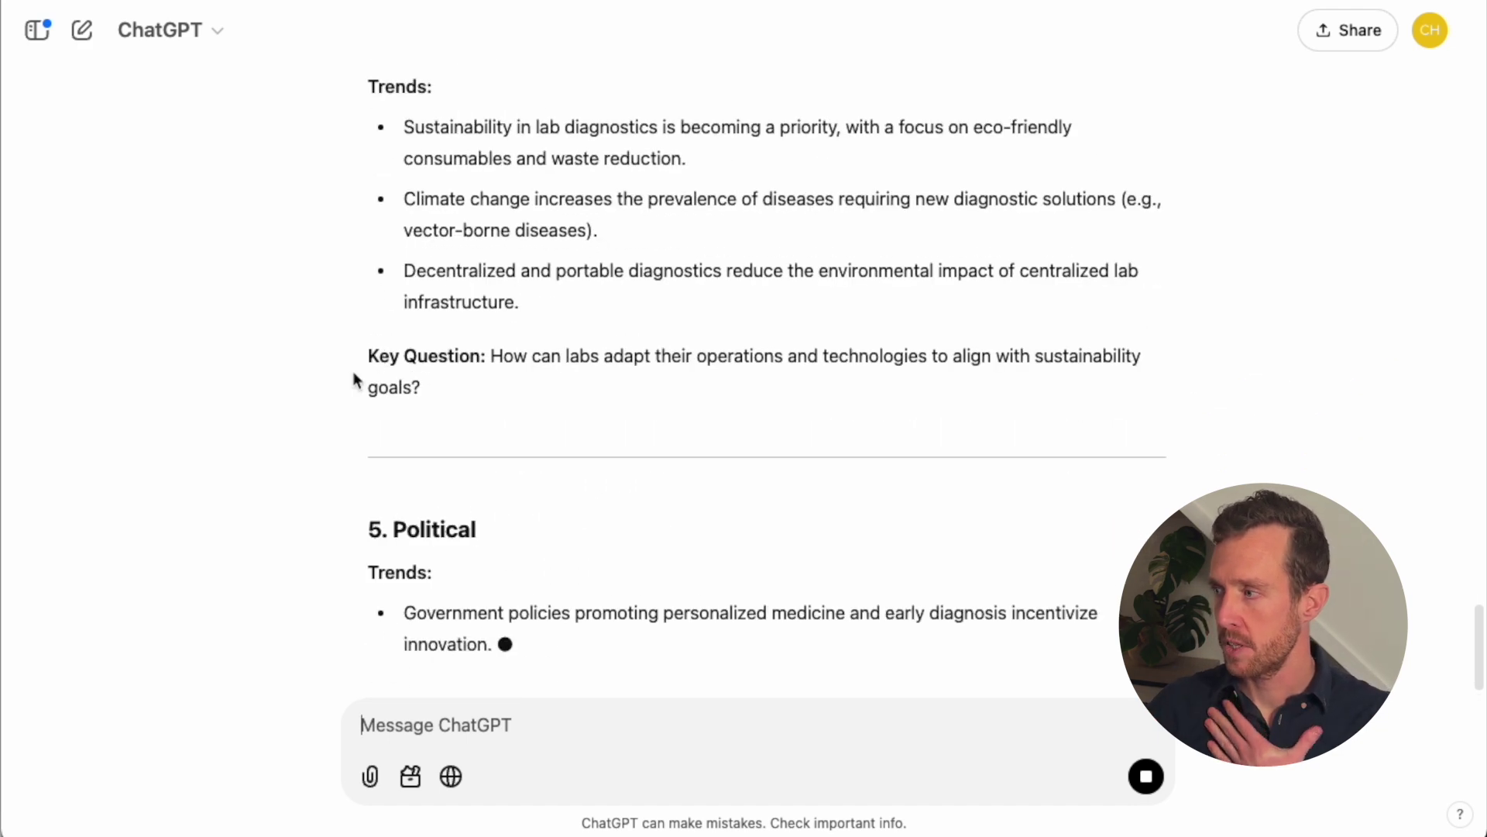
{"action": "scroll", "coordinate": [373, 377], "scroll_direction": "down", "scroll_amount": 3}
{"action": "scroll", "coordinate": [626, 457], "scroll_direction": "down", "scroll_amount": 3}
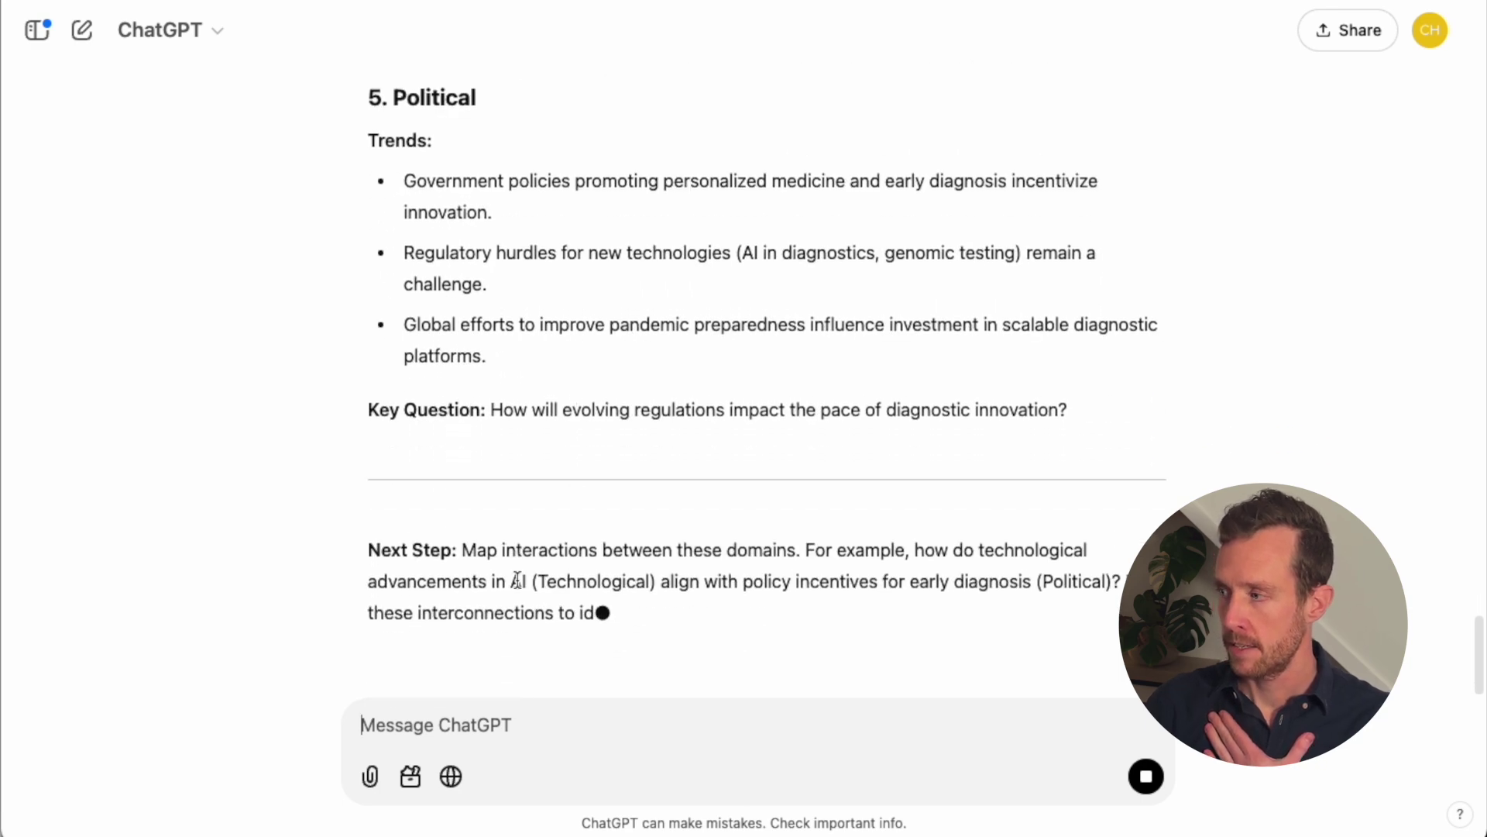
{"action": "scroll", "coordinate": [517, 578], "scroll_direction": "down", "scroll_amount": 1}
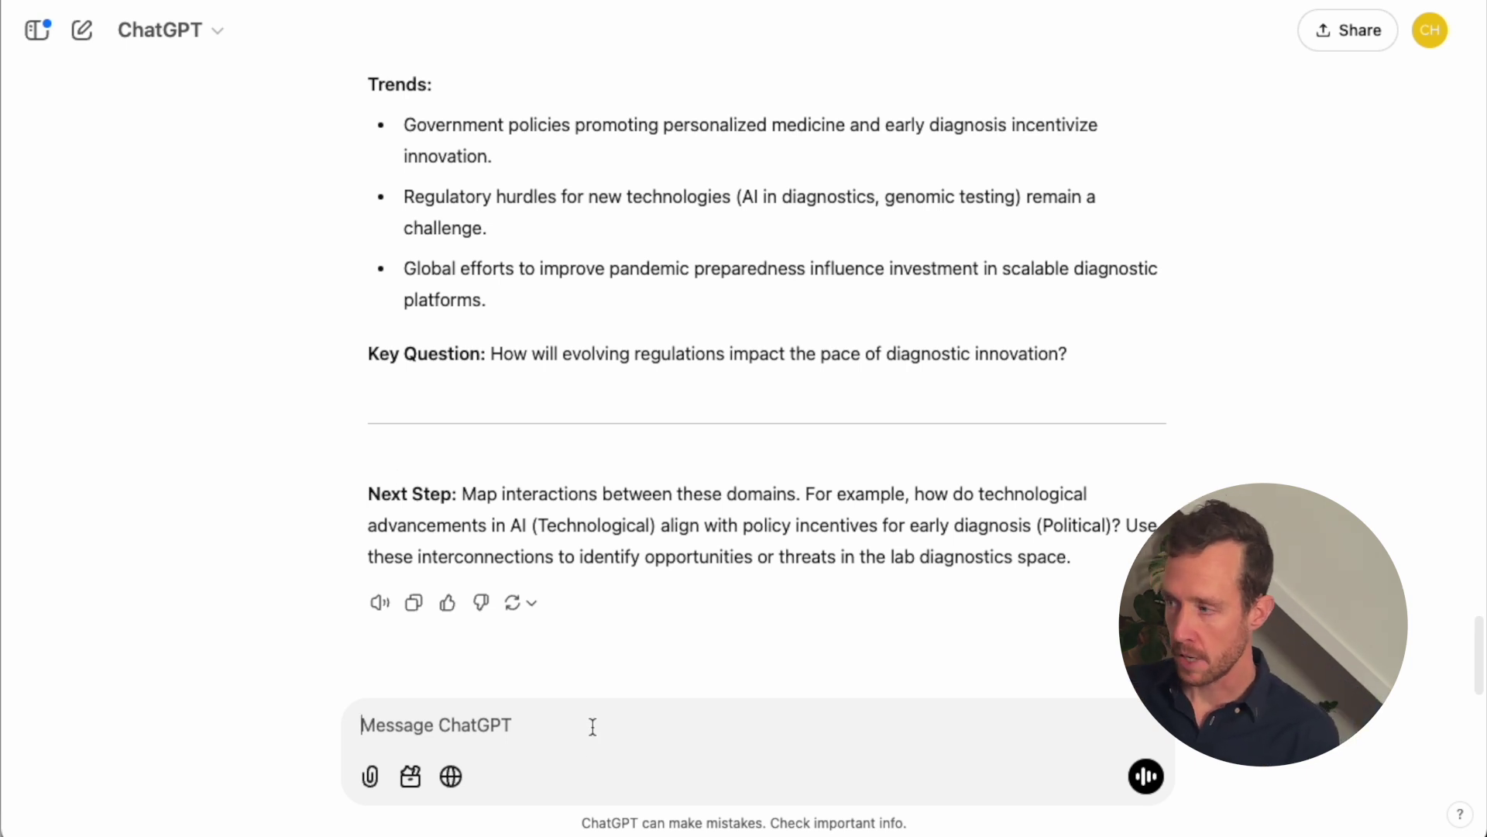
- Send the follow-up prompt "Go one level deeper on Politics" and look over the regulatory part of the answer
{"action": "type", "text": "Go o"}
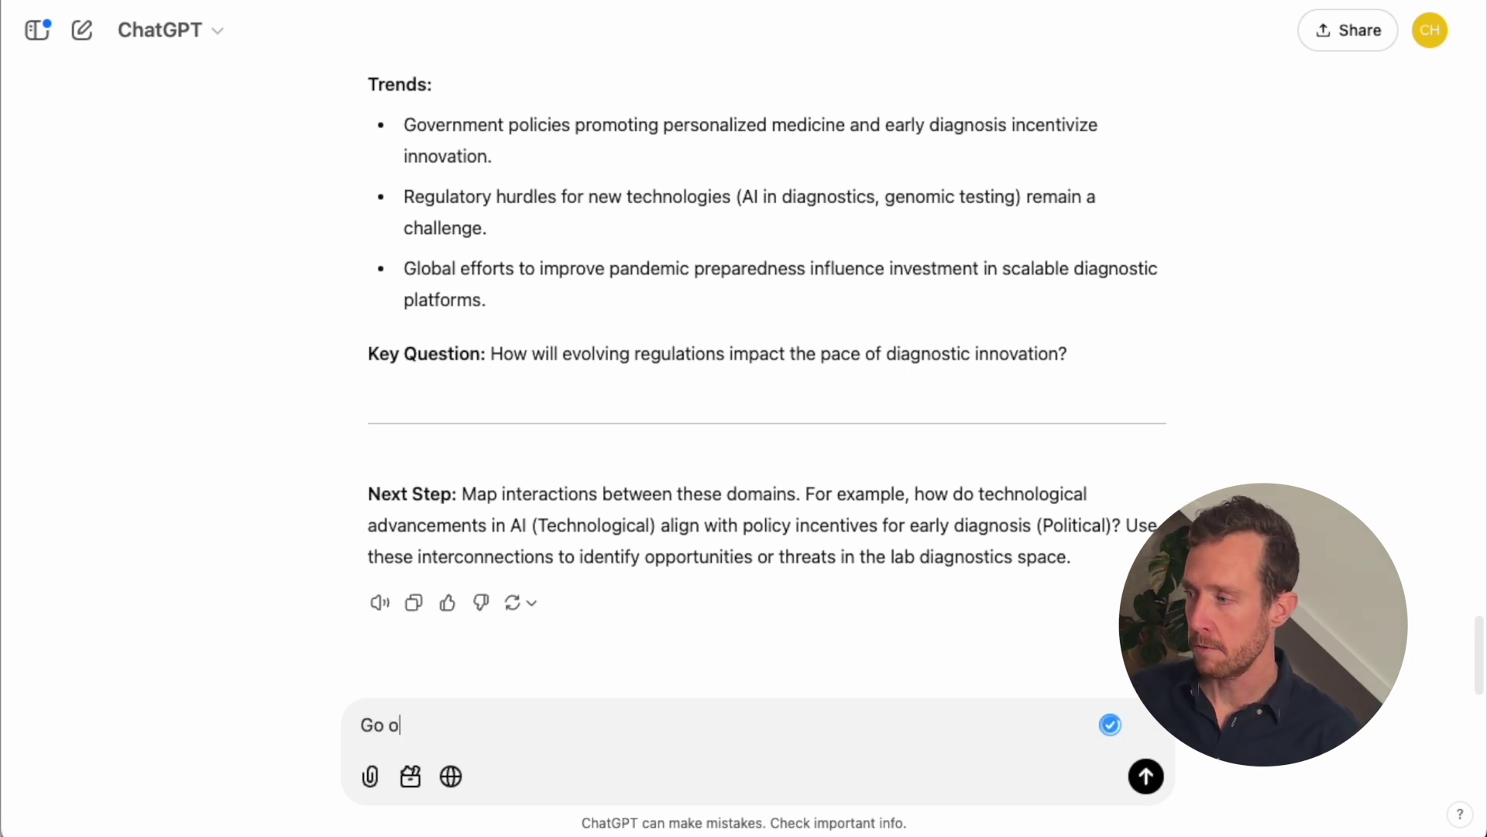
{"action": "type", "text": "ene leev"}
{"action": "key", "text": "BackSpace"}
{"action": "key", "text": "BackSpace"}
{"action": "type", "text": "vel deep"}
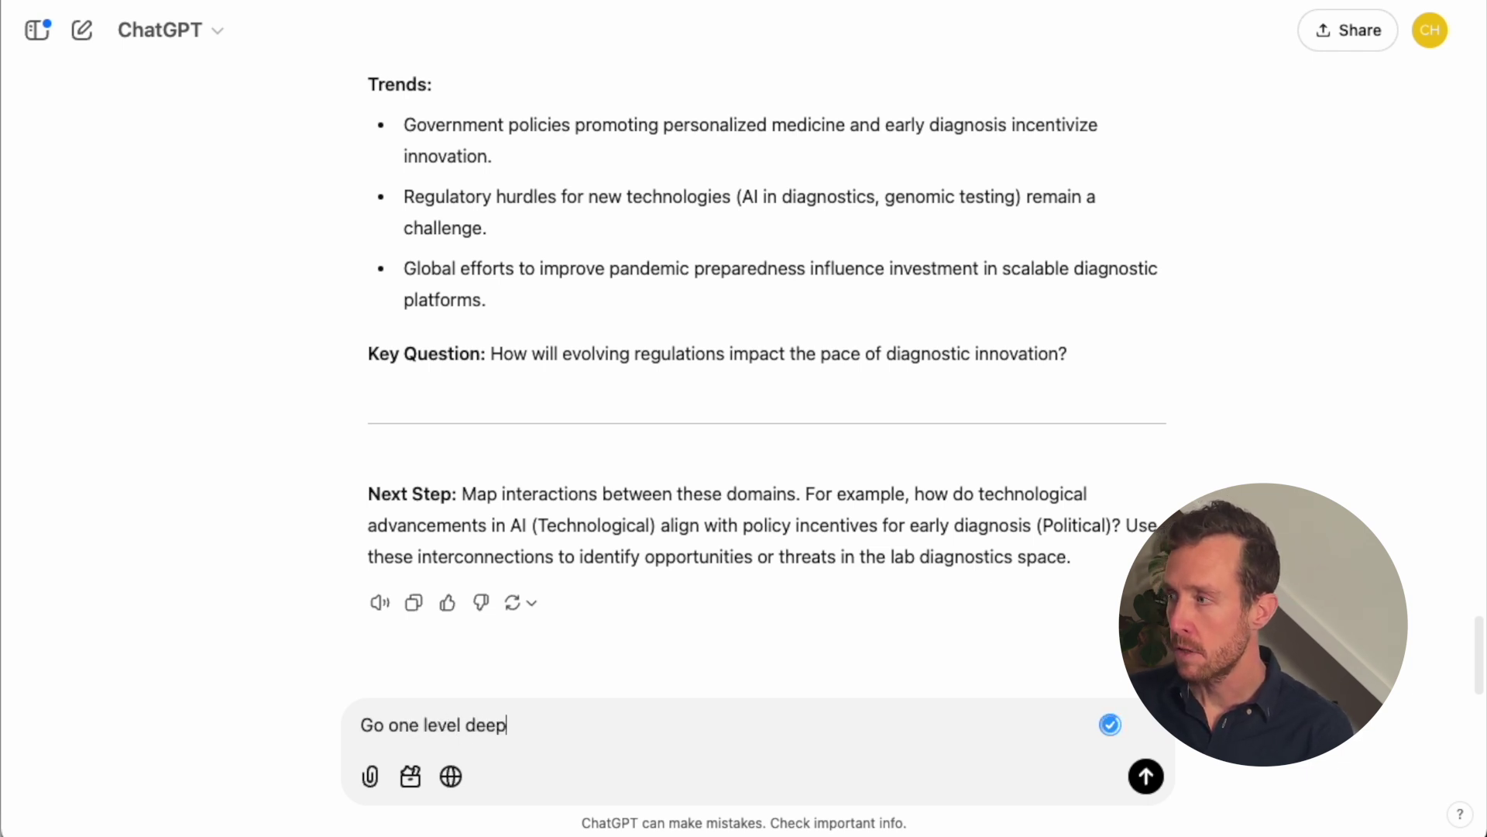
{"action": "type", "text": "er on Polioc"}
{"action": "key", "text": "BackSpace"}
{"action": "type", "text": "c"}
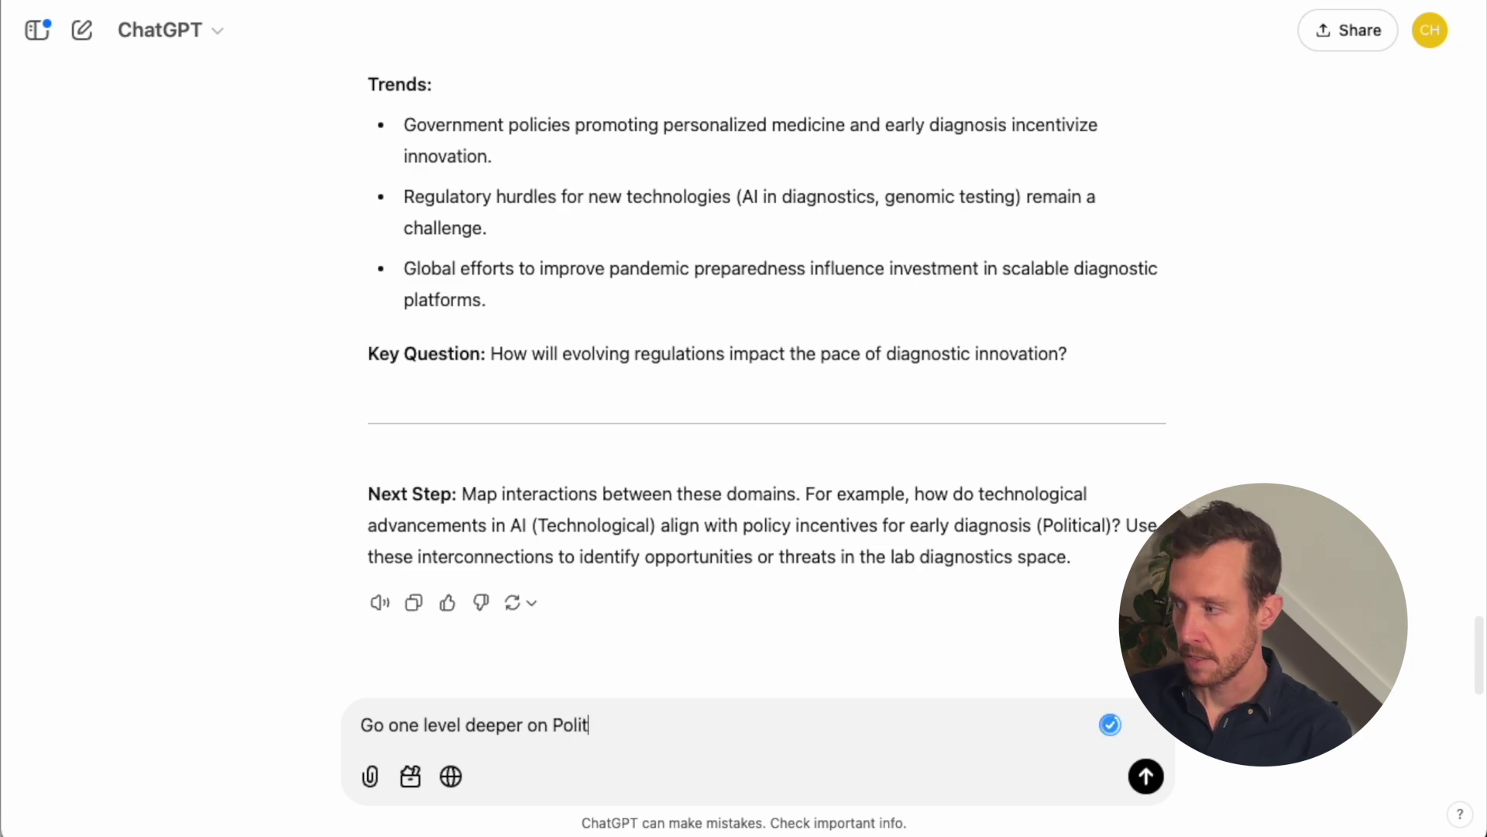
{"action": "type", "text": "ics"}
{"action": "key", "text": "Return"}
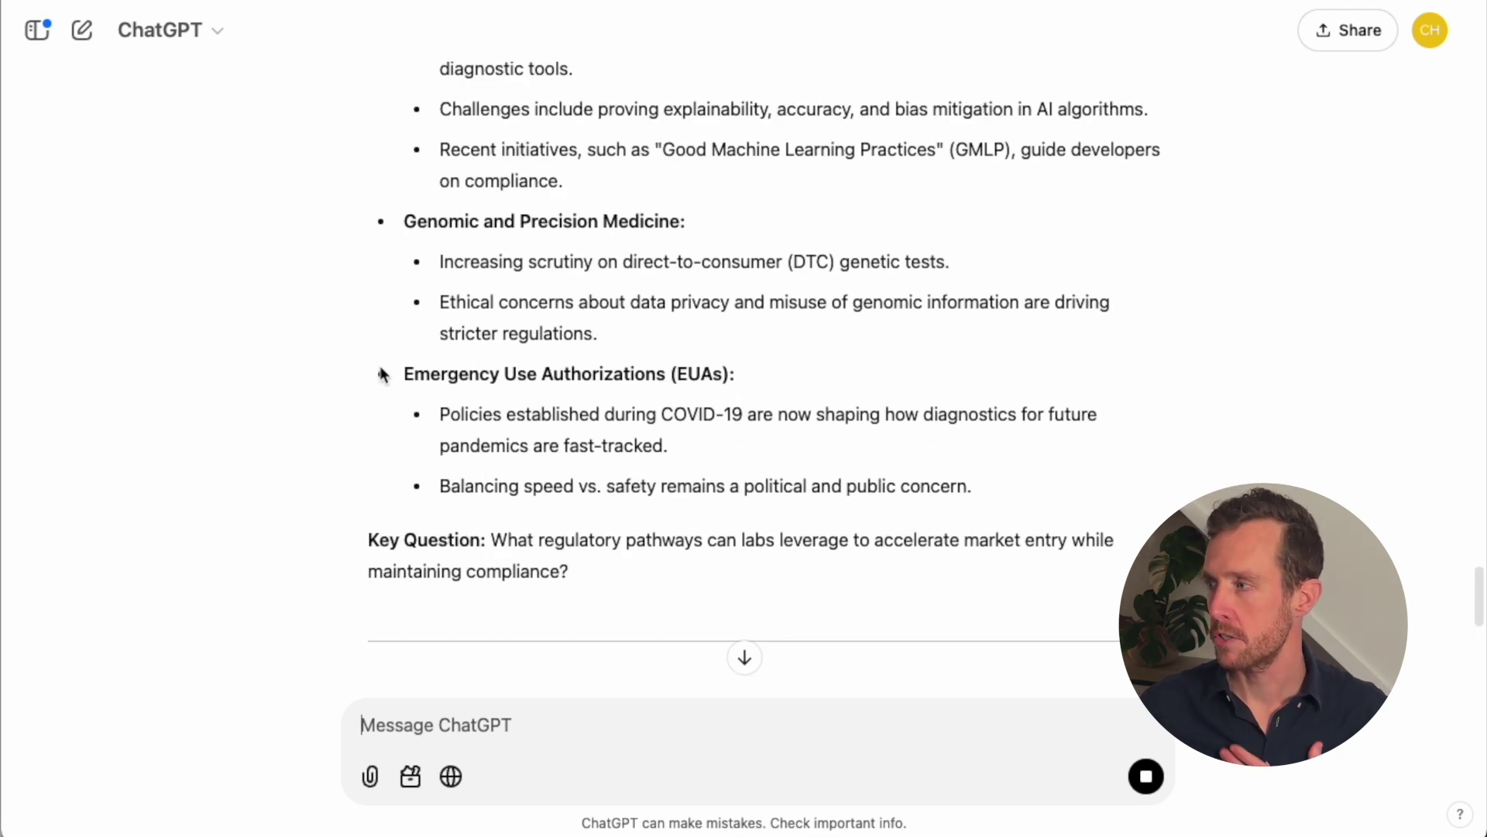
{"action": "scroll", "coordinate": [434, 386], "scroll_direction": "up", "scroll_amount": 2}
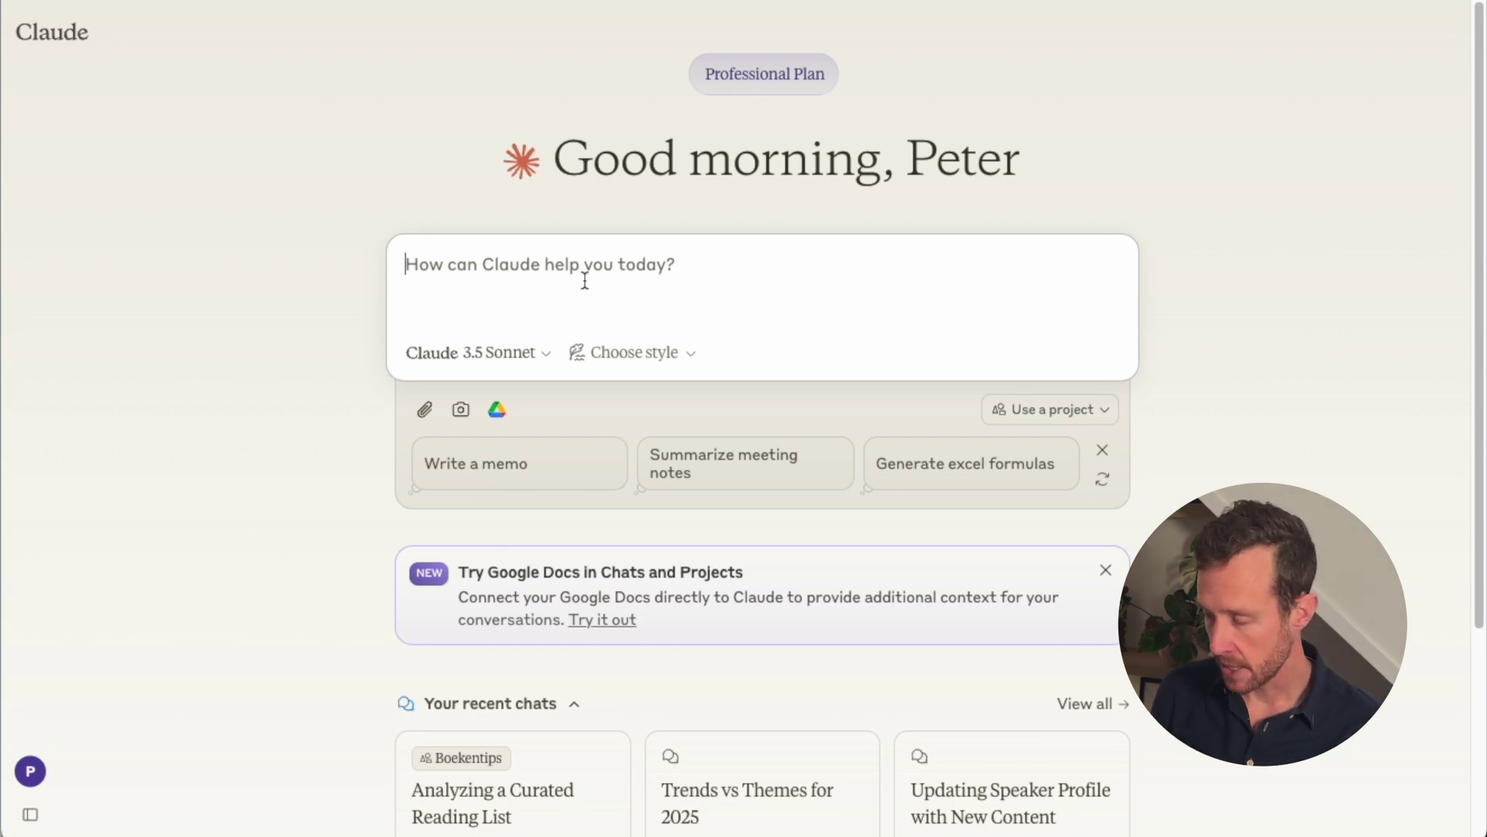
- Switch to Claude and ask "How would futurist Amy Webb conduct research on the future of lab diagnostics", then look over the reply
{"action": "type", "text": "How would "}
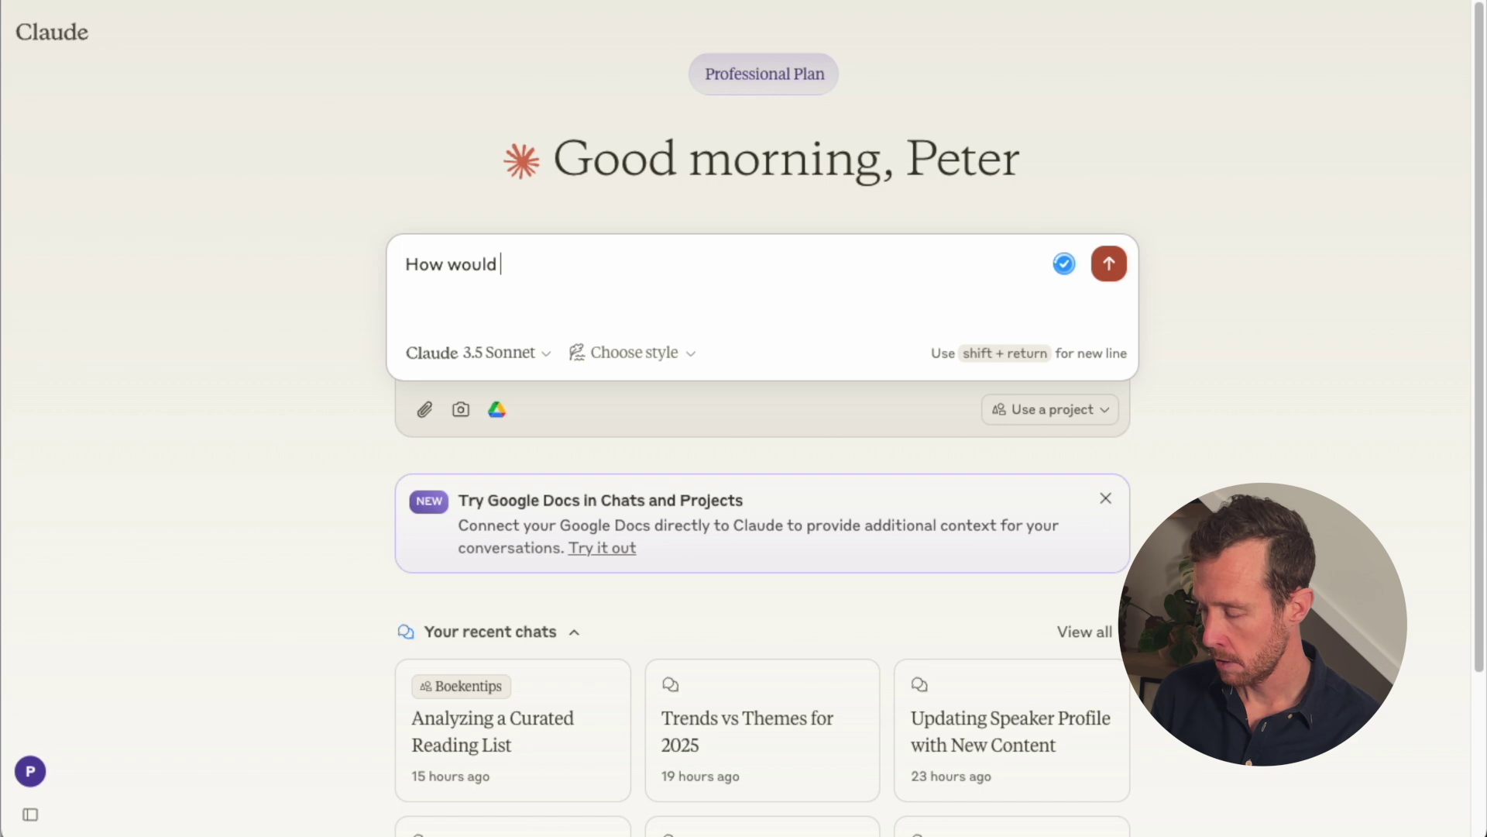
{"action": "type", "text": "futurist Amy Webb"}
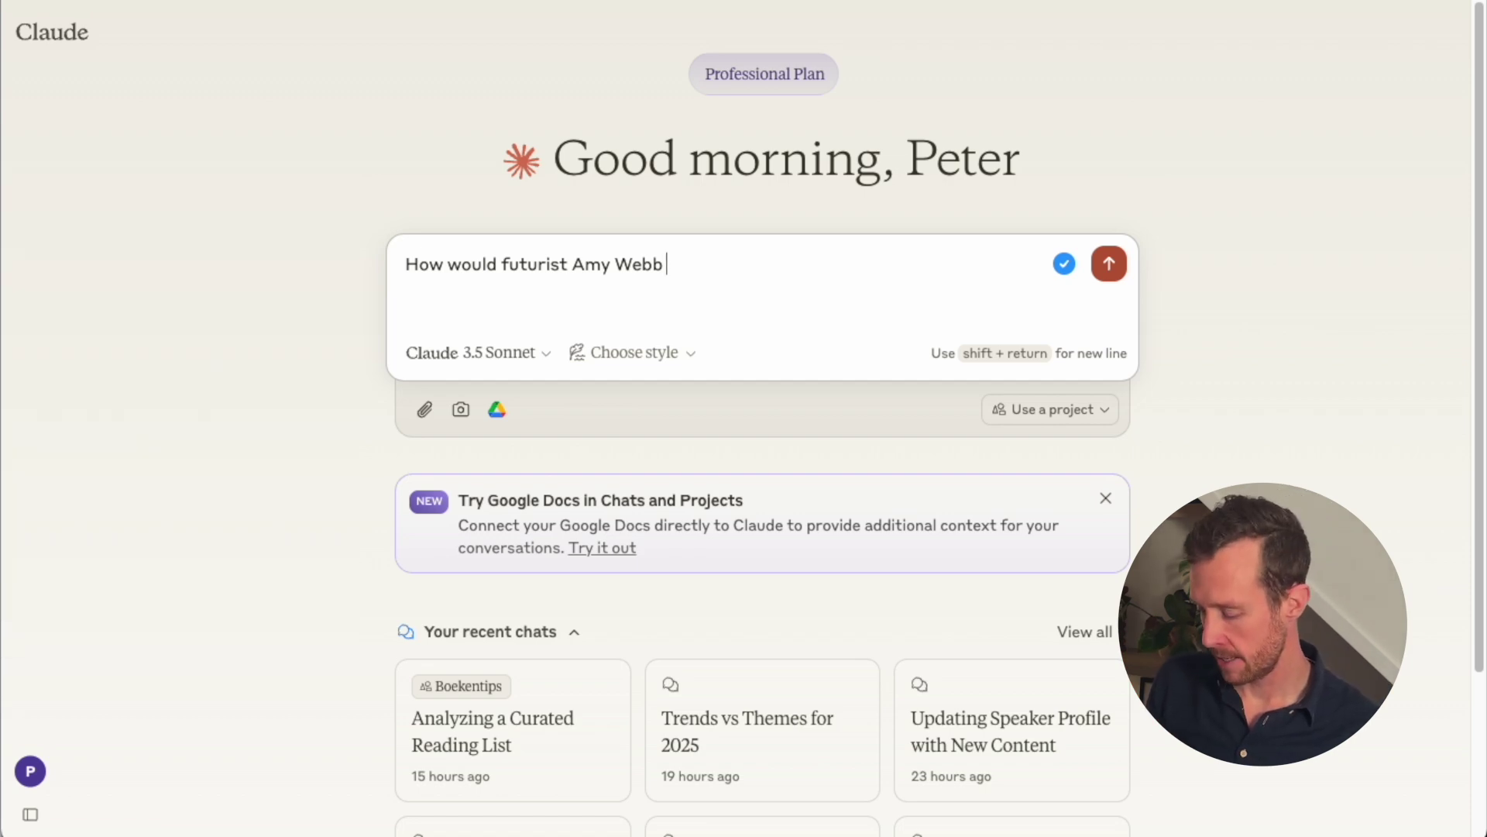
{"action": "type", "text": "conduct researc"}
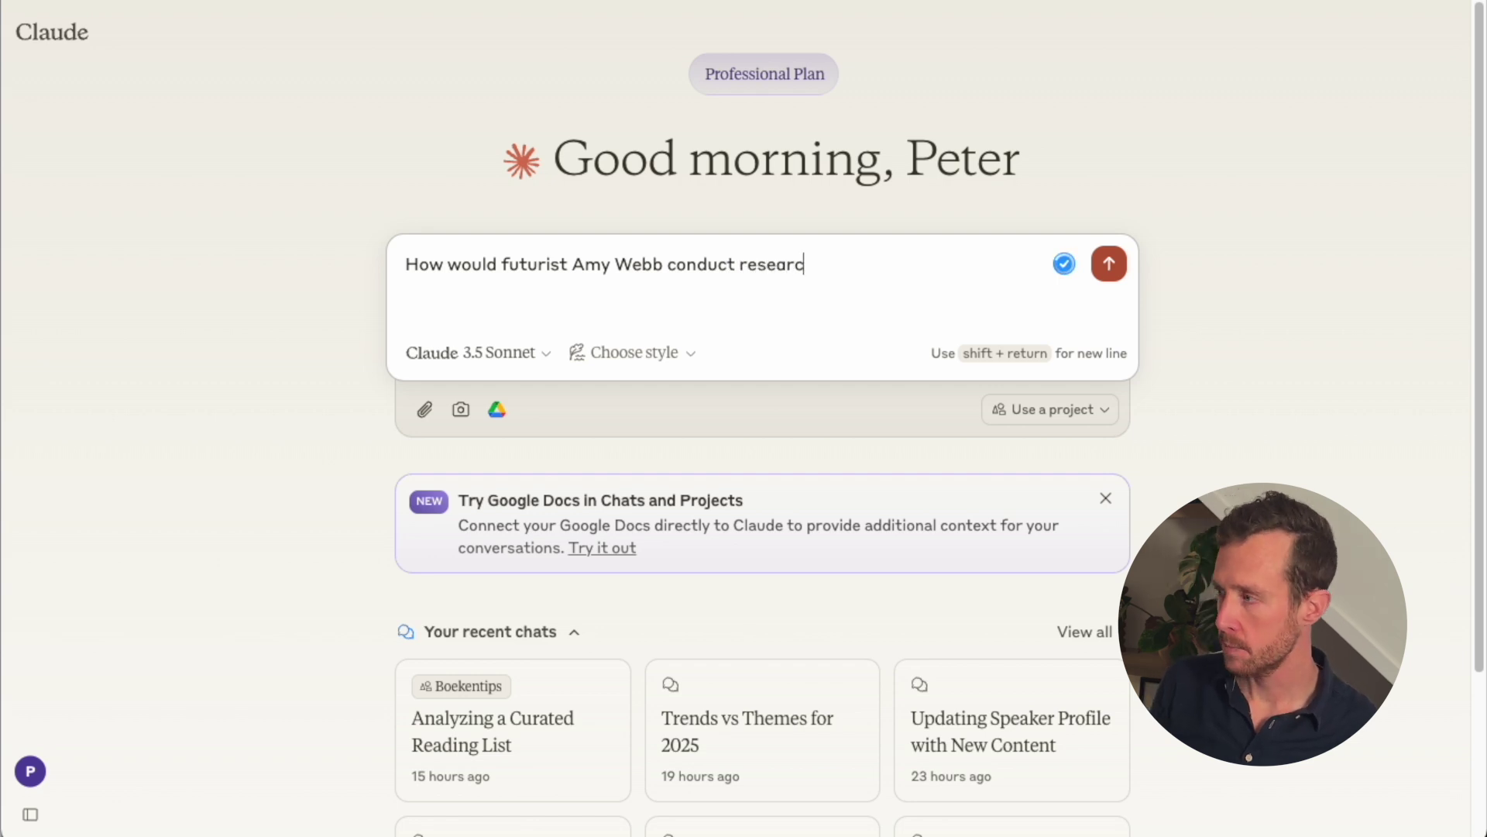
{"action": "type", "text": "h on the future of lab diagnostic"}
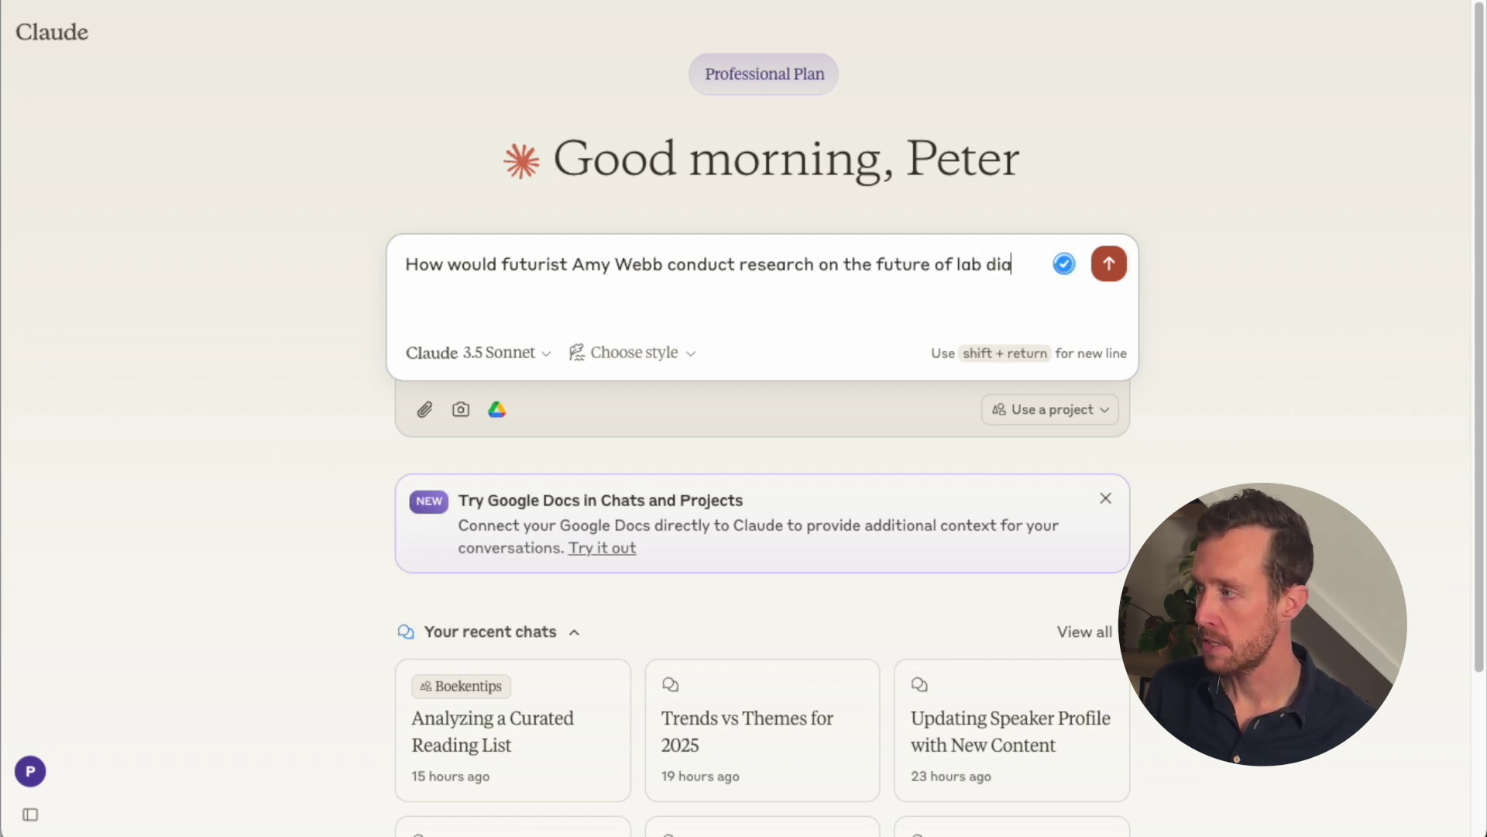
{"action": "key", "text": "Return"}
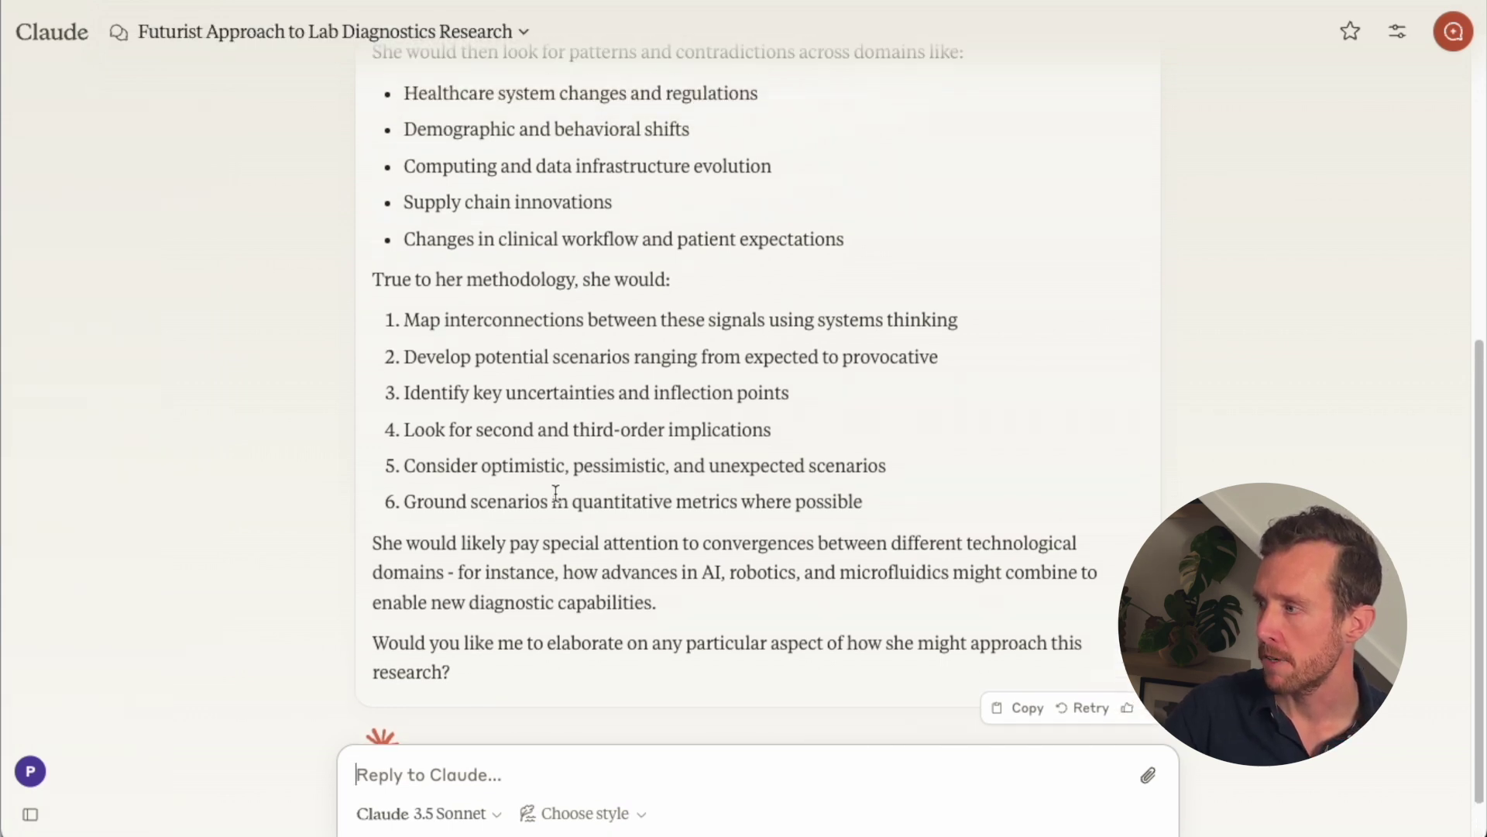
{"action": "scroll", "coordinate": [556, 489], "scroll_direction": "up", "scroll_amount": 2}
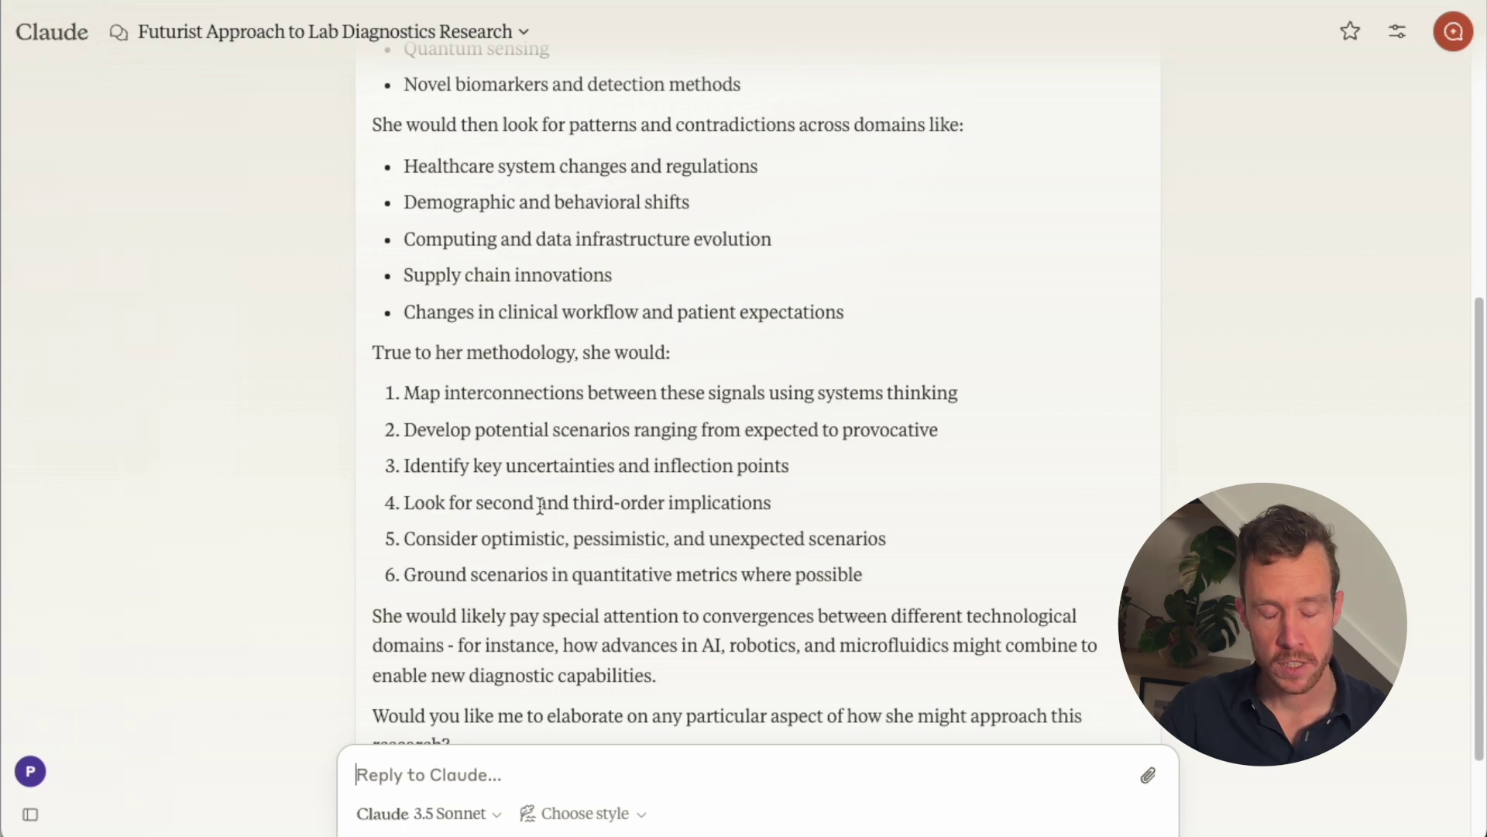